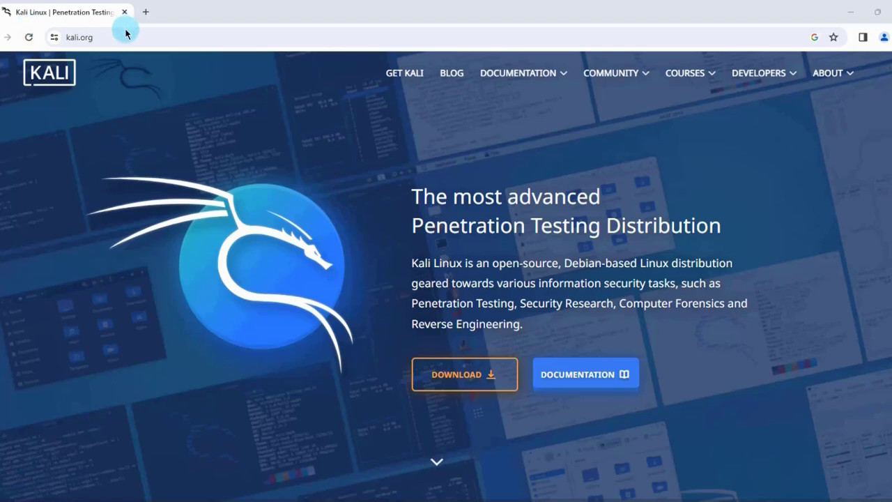
Step: Download kali-linux-2023.3-installer-amd64.iso, the 64-bit installer image, from kali.org's Get Kali page
click(104, 36)
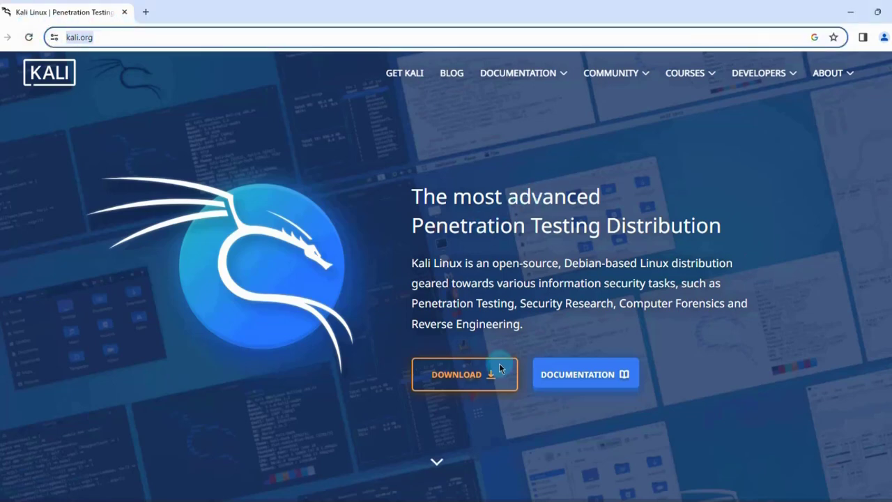
click(475, 379)
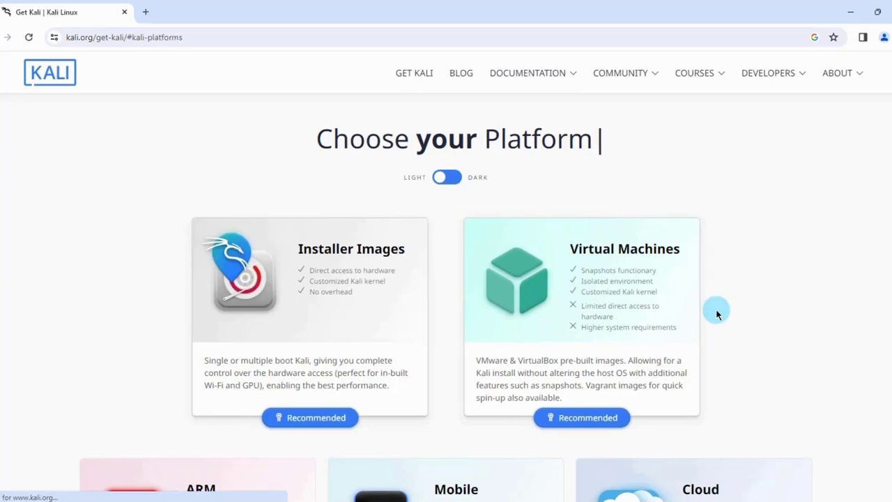
scroll(707, 297, down, 5)
scroll(707, 293, down, 15)
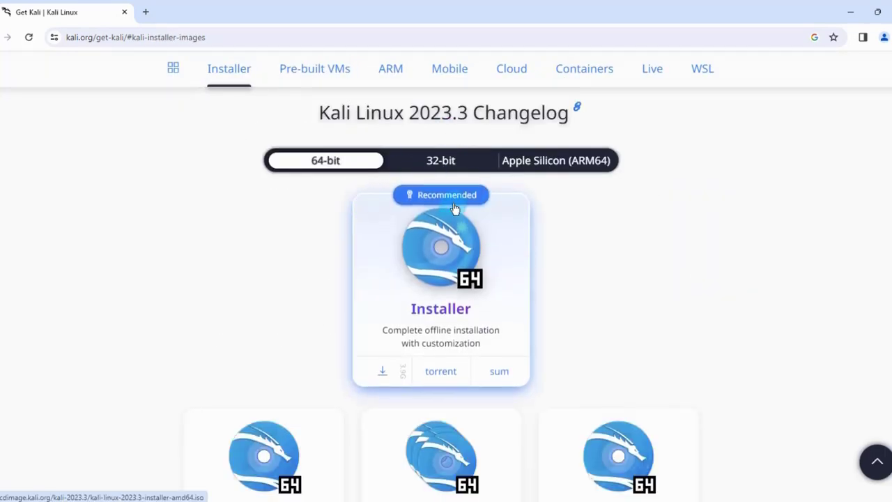
click(394, 385)
Step: Move kali-linux-2023.3-installer-amd64.iso from the Downloads folder onto the desktop
mouse_move(770, 84)
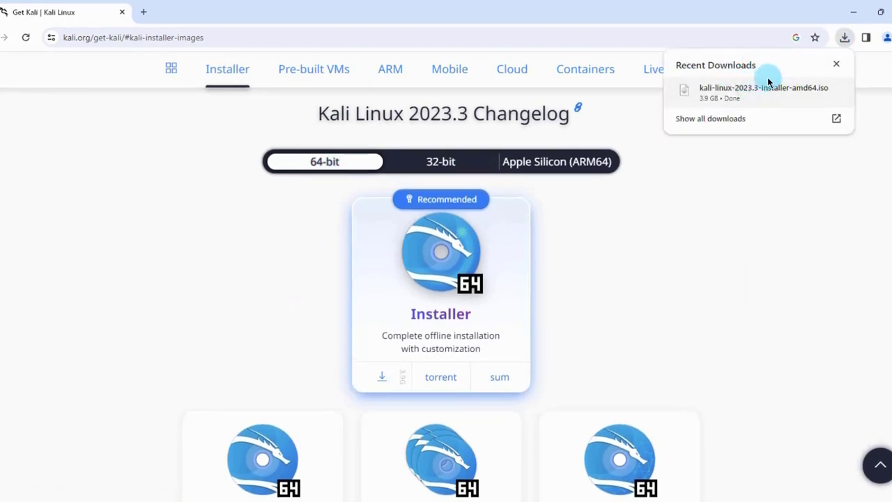
click(813, 92)
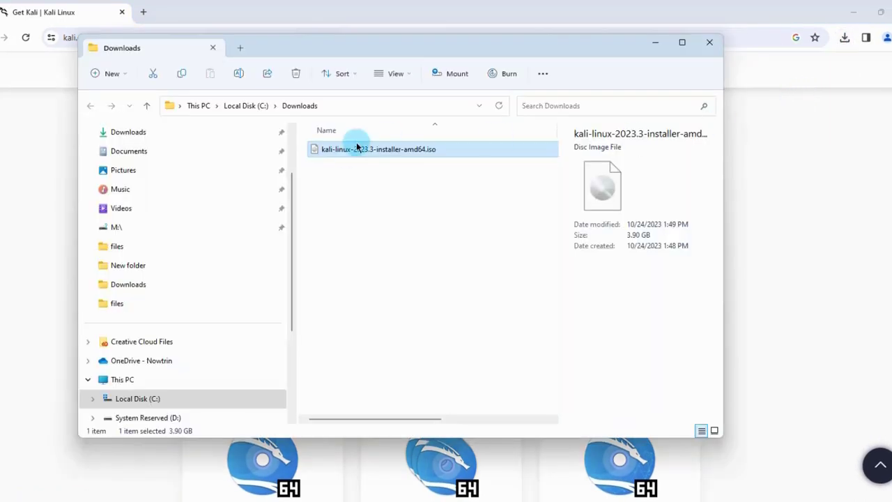
click(859, 17)
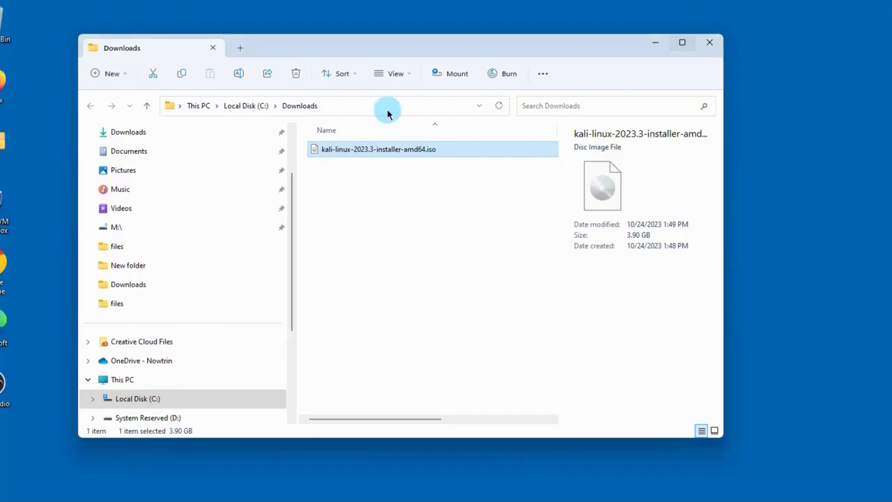
drag(362, 58, 561, 91)
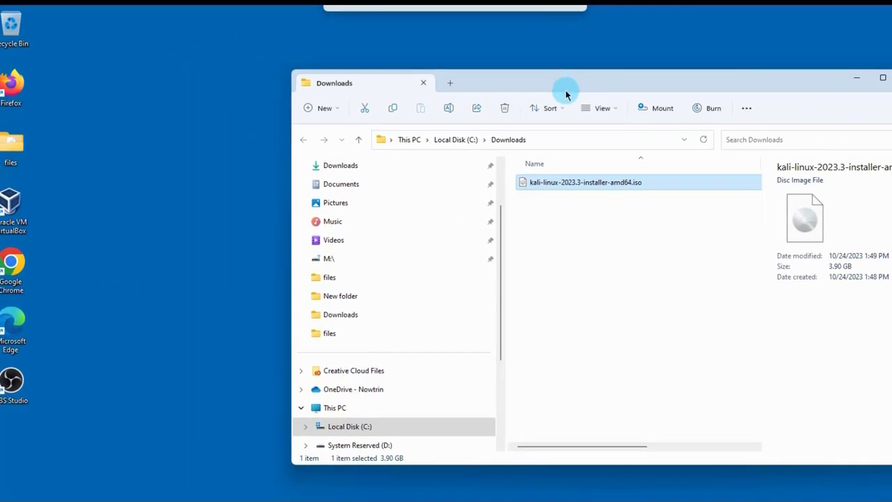
drag(585, 184, 103, 167)
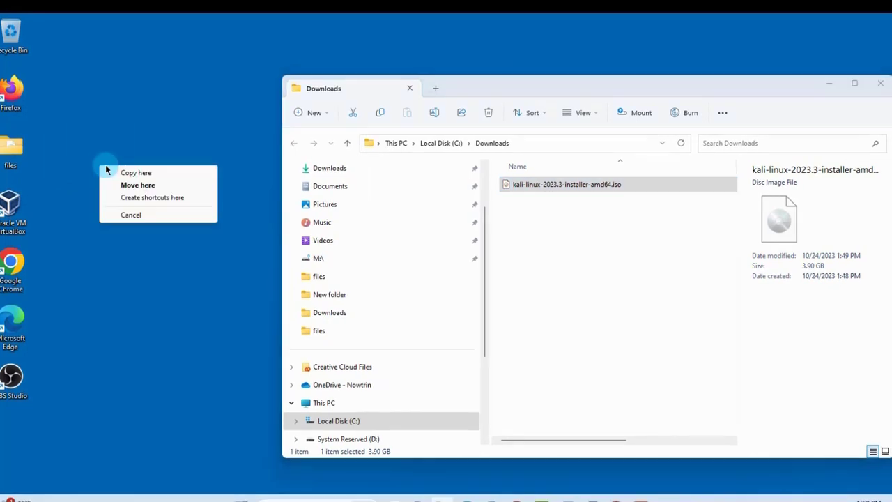
click(124, 186)
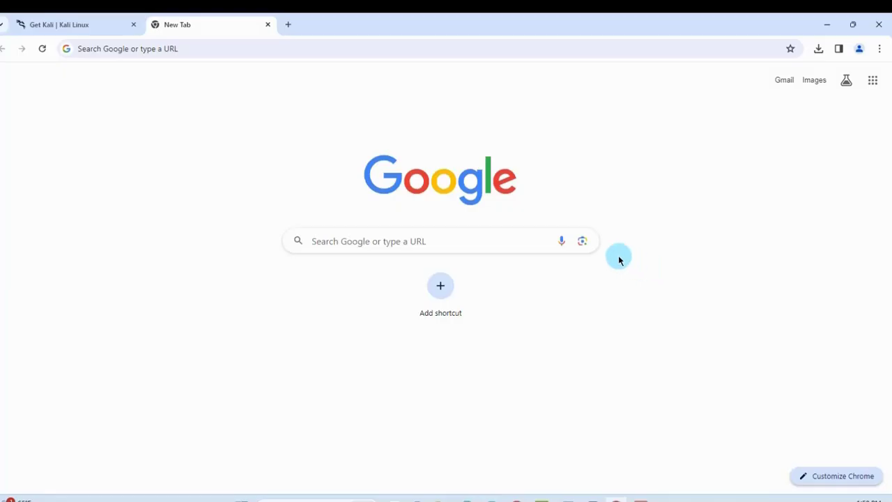
Step: Search Google for 'rufus' and open rufus.ie at the releases table listing rufus-4.3.exe
click(454, 236)
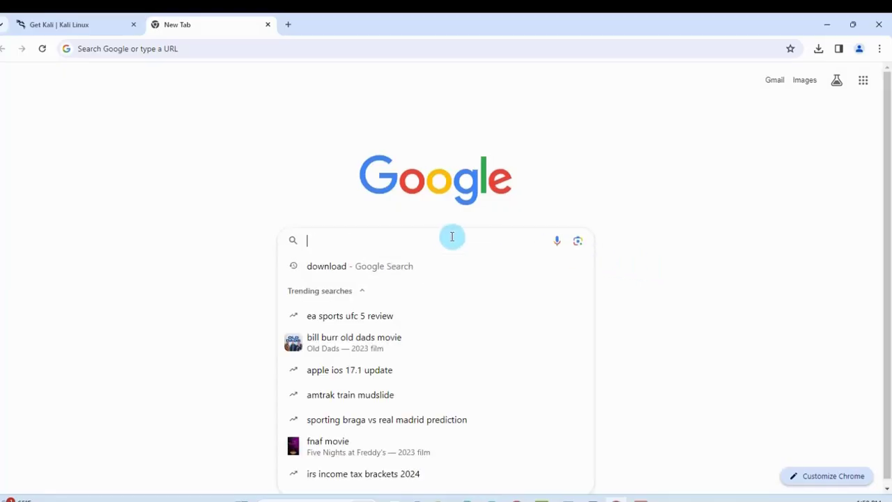
text(f)
key(BackSpace)
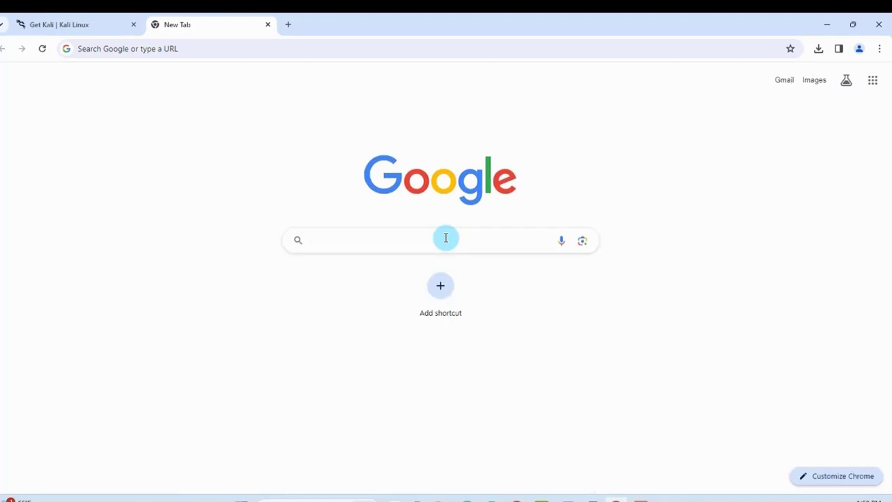
text(rufus)
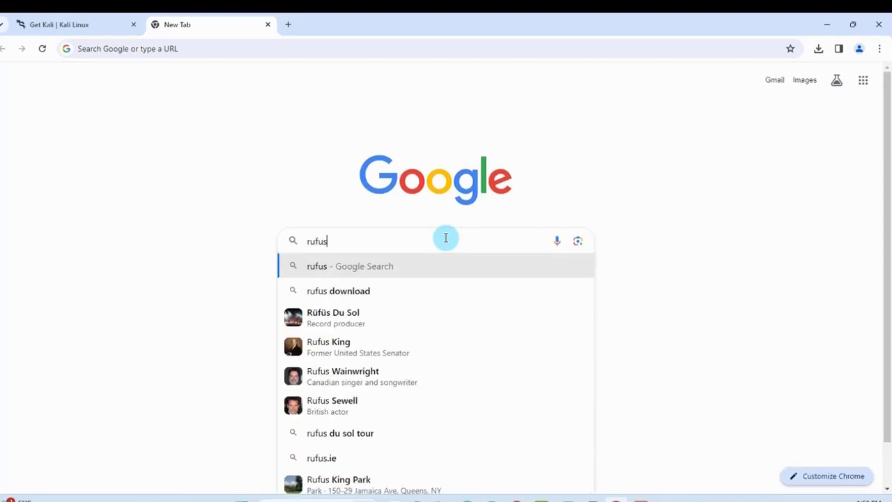
key(Return)
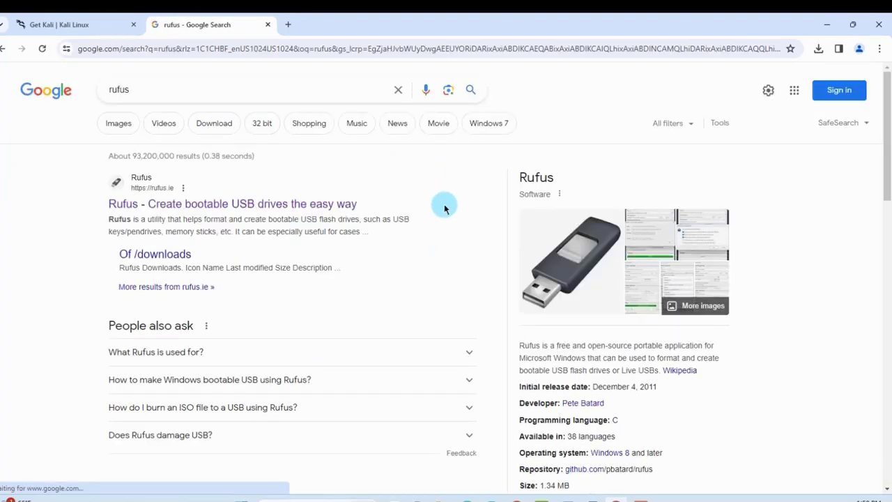
click(199, 203)
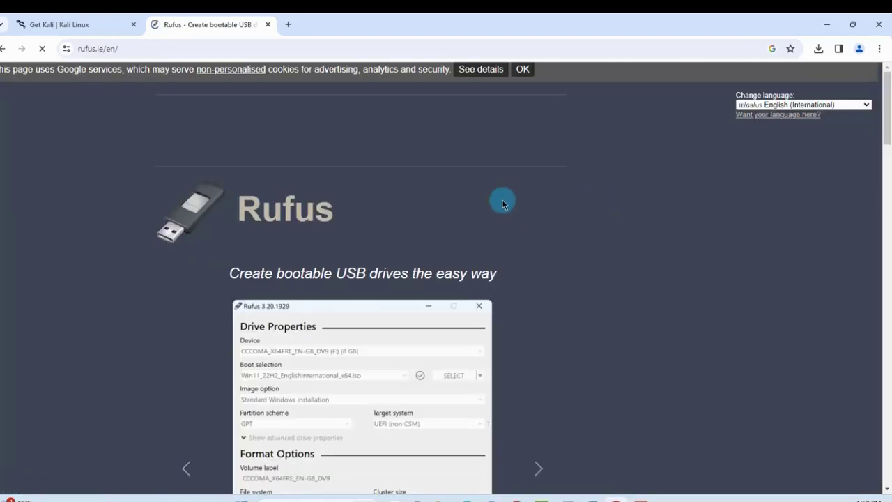
scroll(504, 270, down, 3)
scroll(526, 270, down, 8)
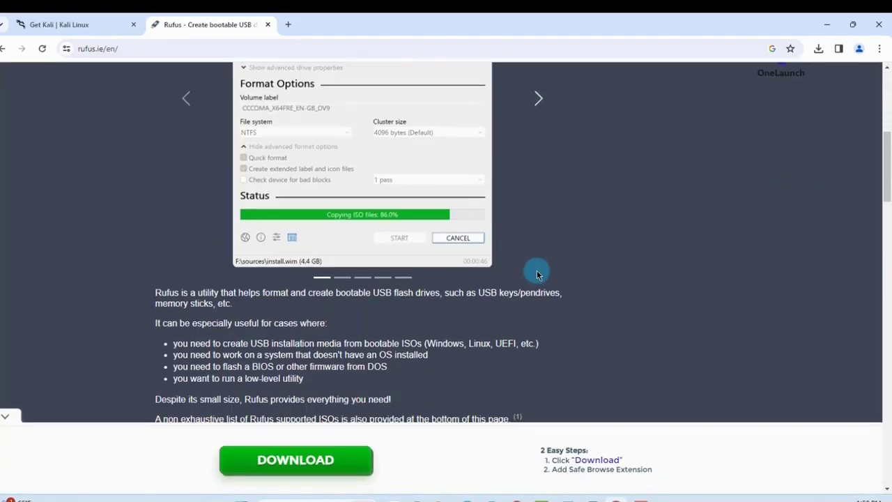
scroll(550, 270, down, 5)
scroll(547, 267, up, 2)
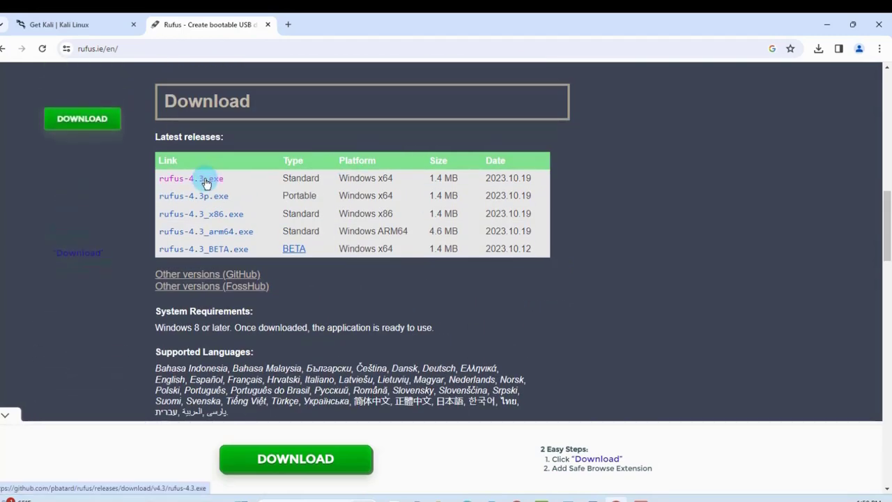
Step: Launch the installed Rufus 4.2 from Windows search
click(816, 25)
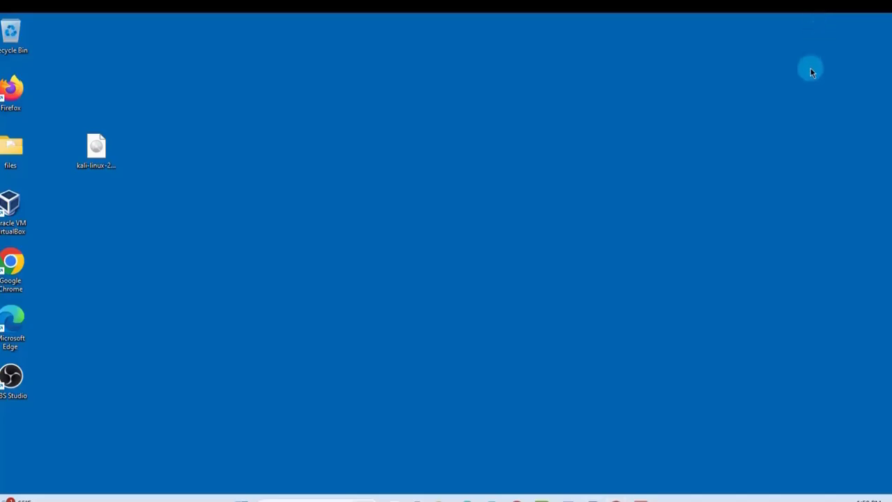
click(315, 499)
text(ru)
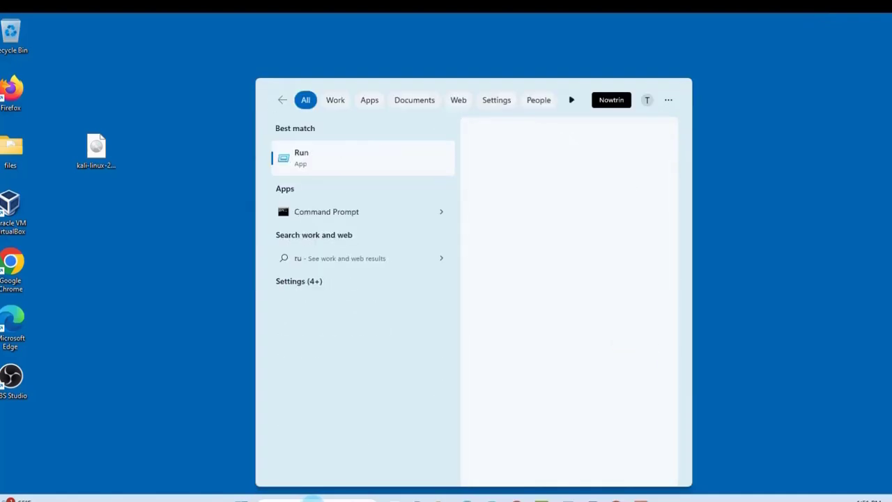
text(fus)
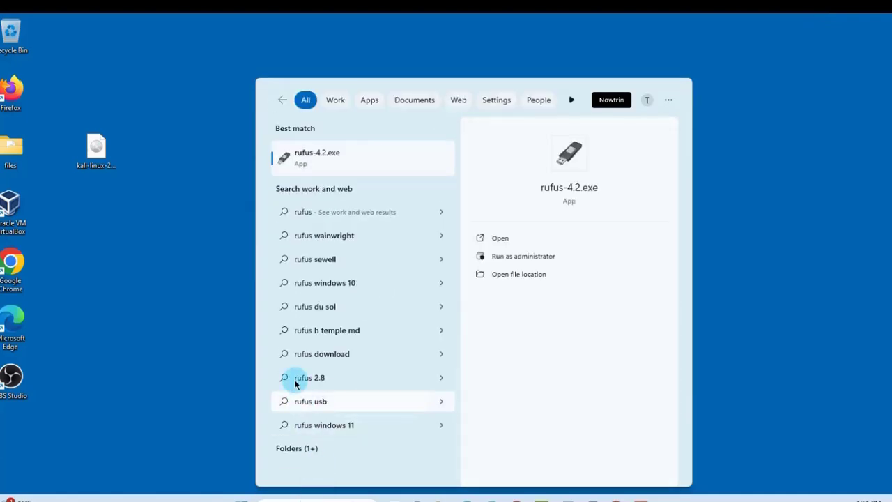
click(319, 171)
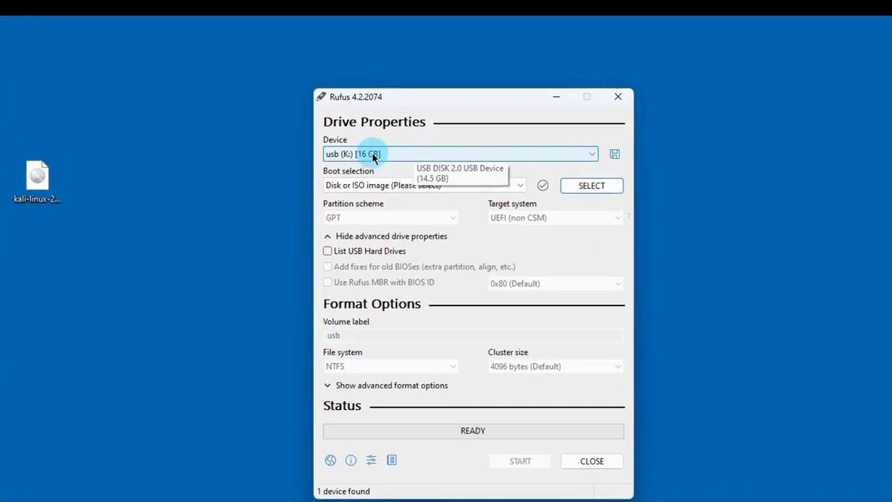
Step: Write the Kali 2023.3 installer ISO to the 16 GB USB in ISO Image mode, then close Rufus
click(579, 187)
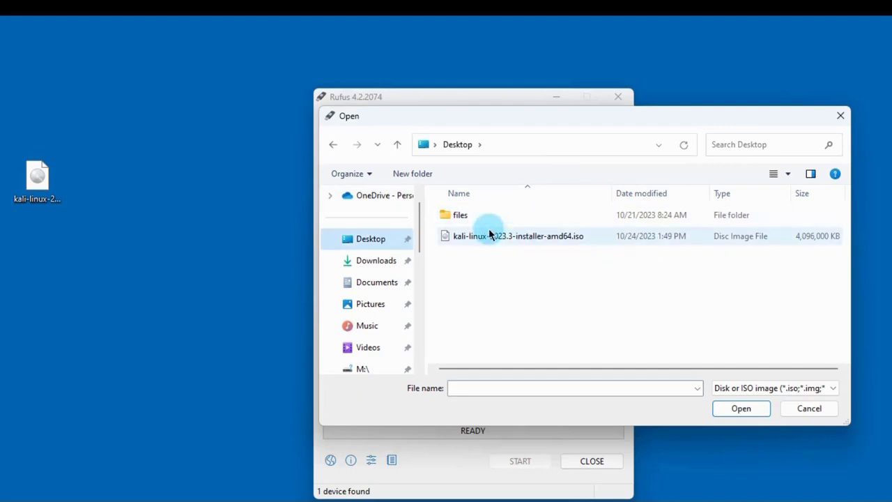
click(514, 236)
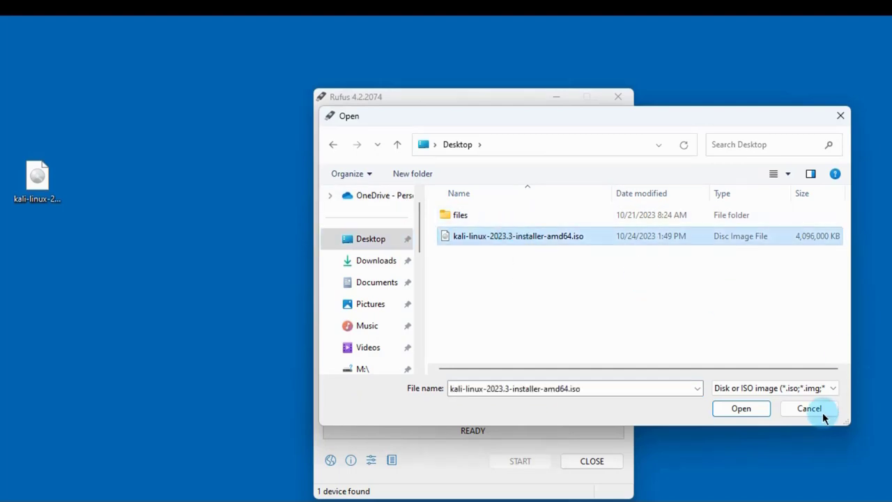
click(743, 410)
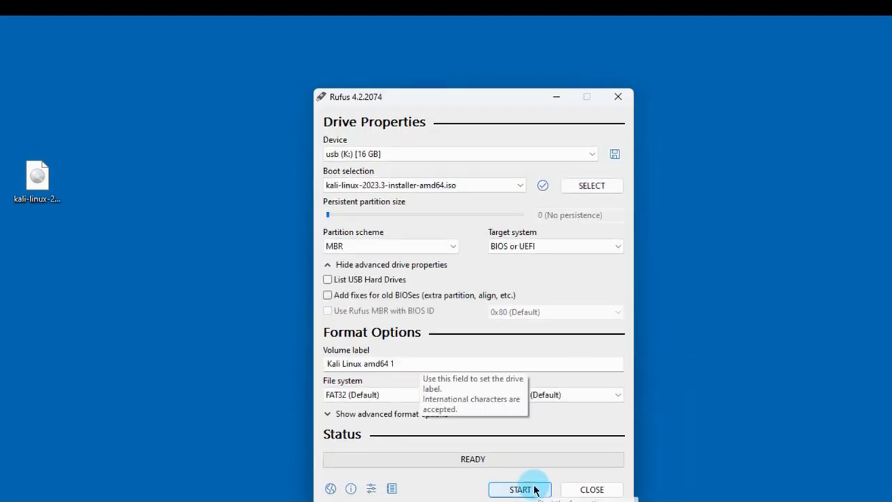
click(535, 490)
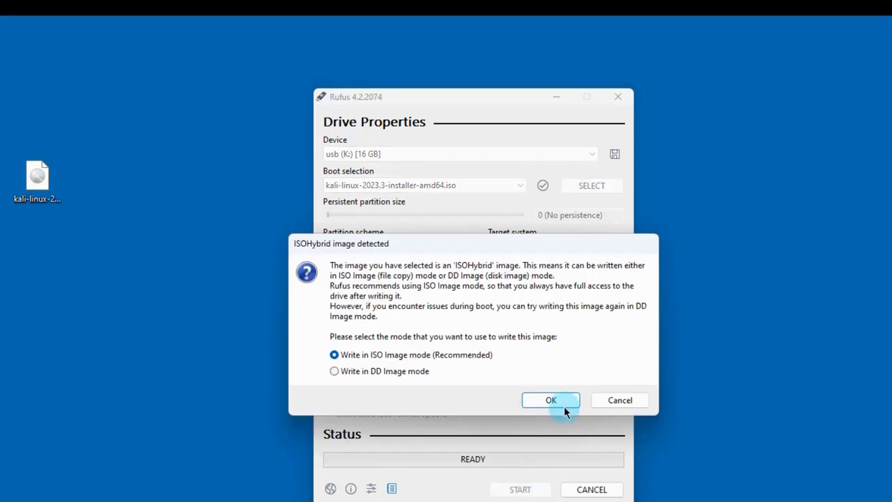
click(563, 407)
click(473, 363)
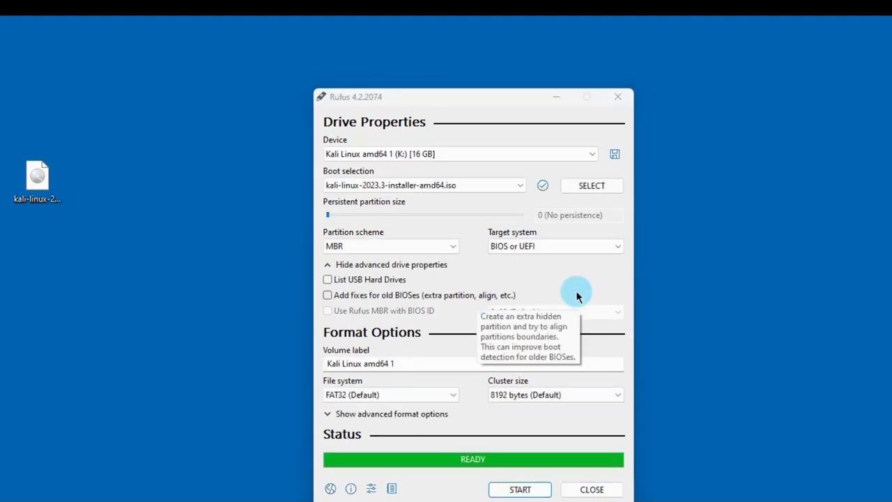
click(592, 489)
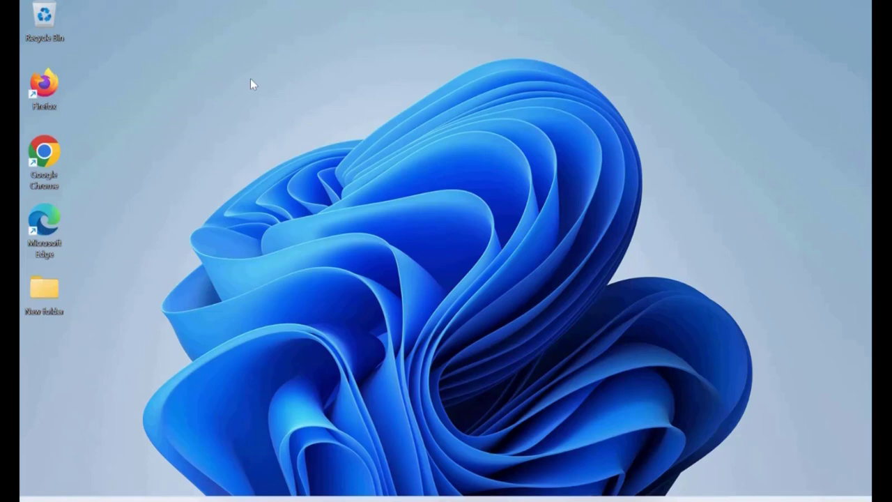
Step: Open Disk Management via 'disk man' search and maximize its window
key(super+s)
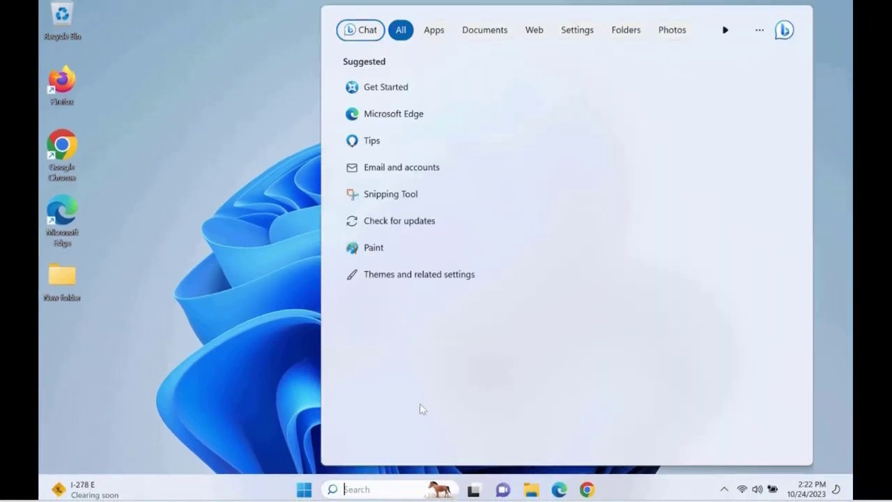
text(disk man)
click(428, 91)
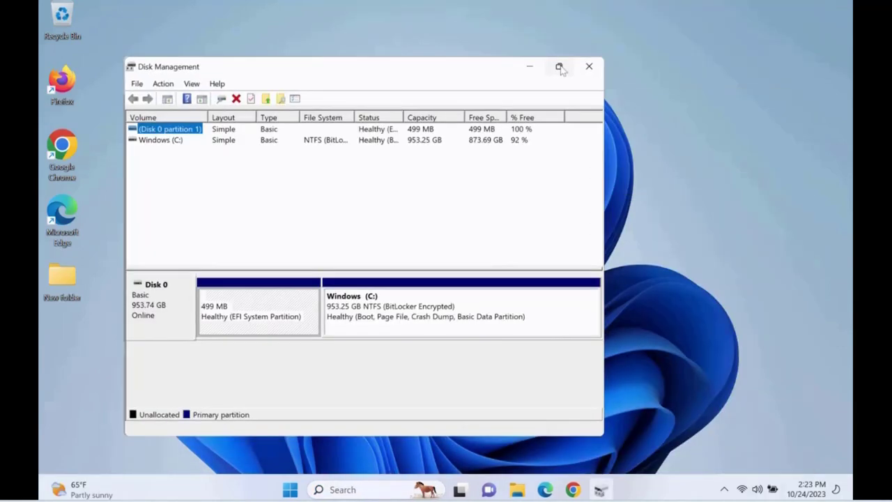
click(557, 66)
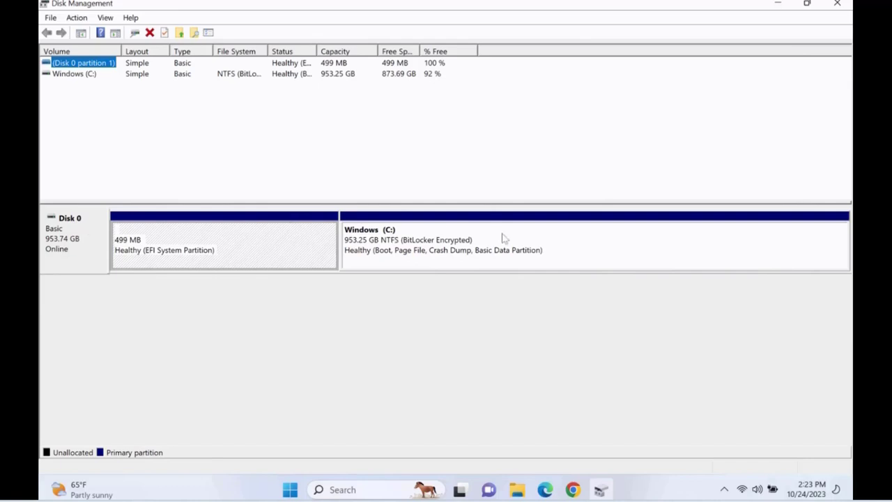
Step: Shrink the Windows (C:) volume by 200000 MB
right_click(552, 236)
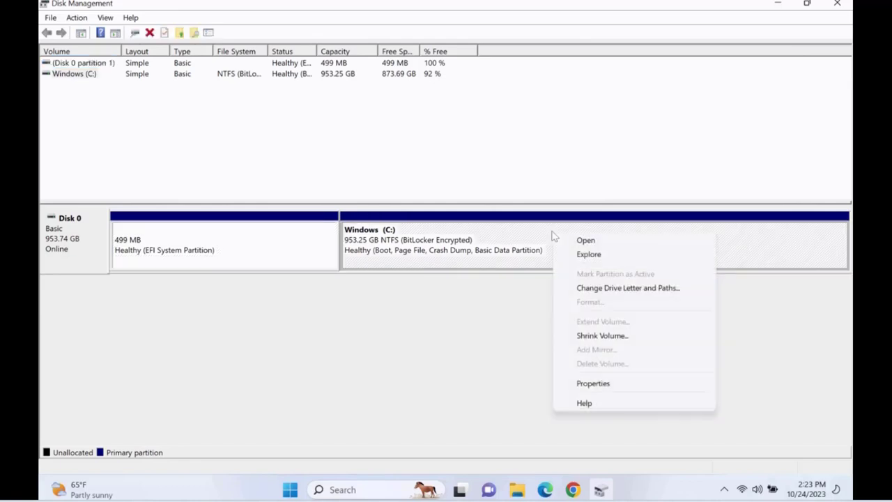
click(583, 338)
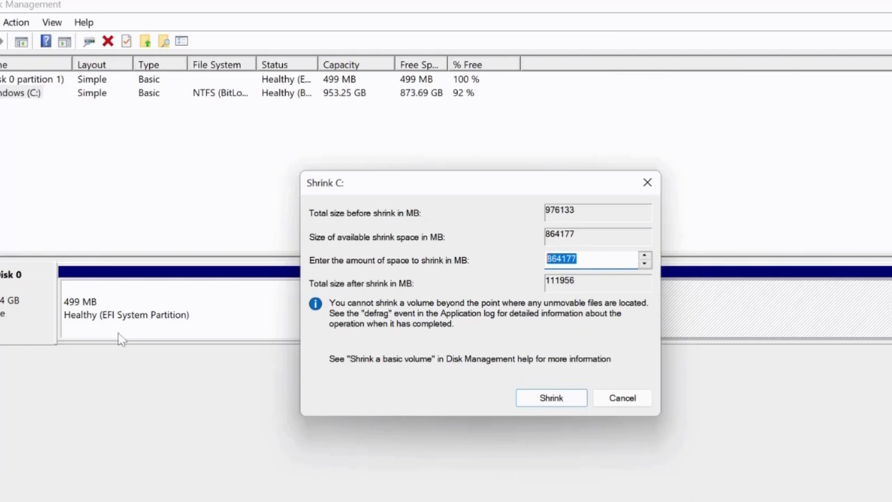
text(200000)
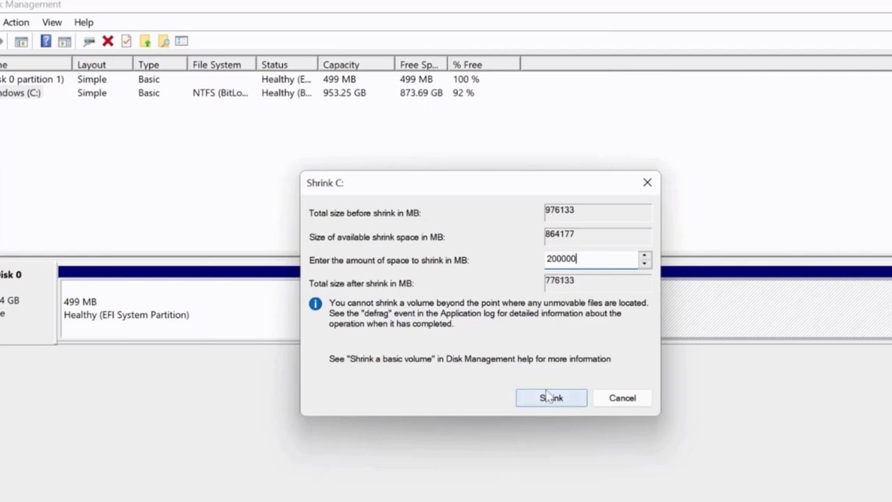
click(550, 398)
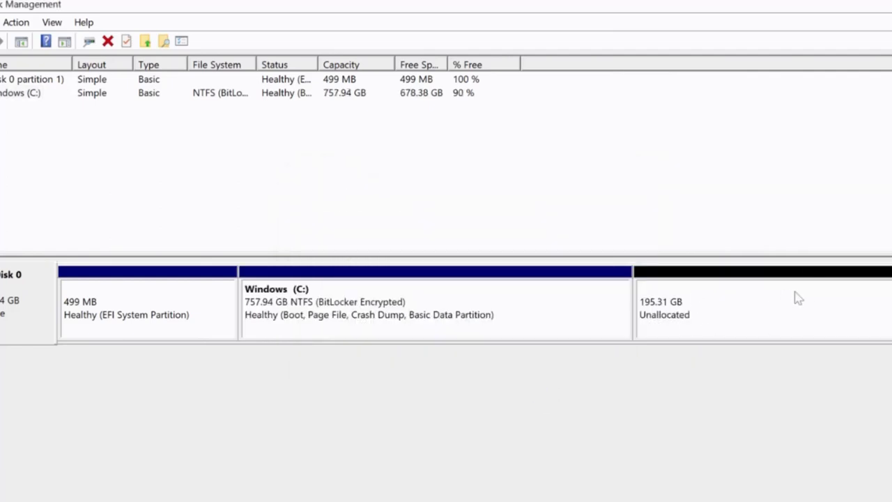
Step: Shrink C: again, replacing the suggested 664177 with 50000 MB
click(796, 297)
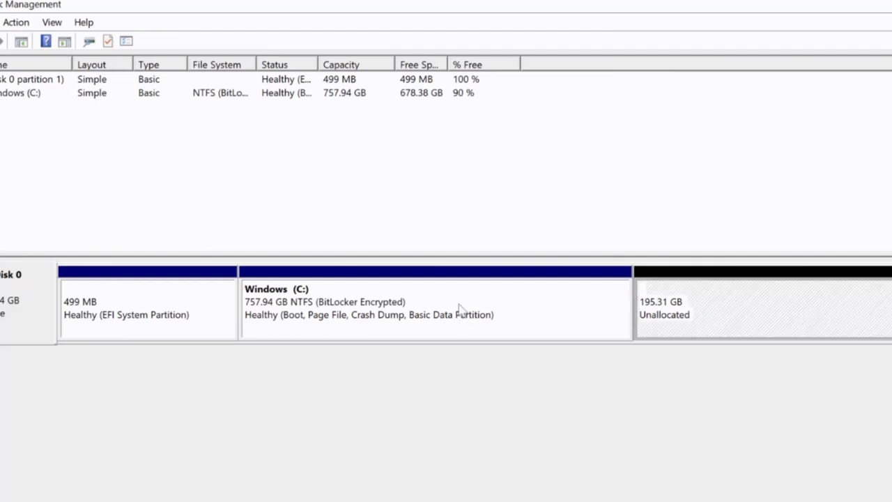
right_click(460, 304)
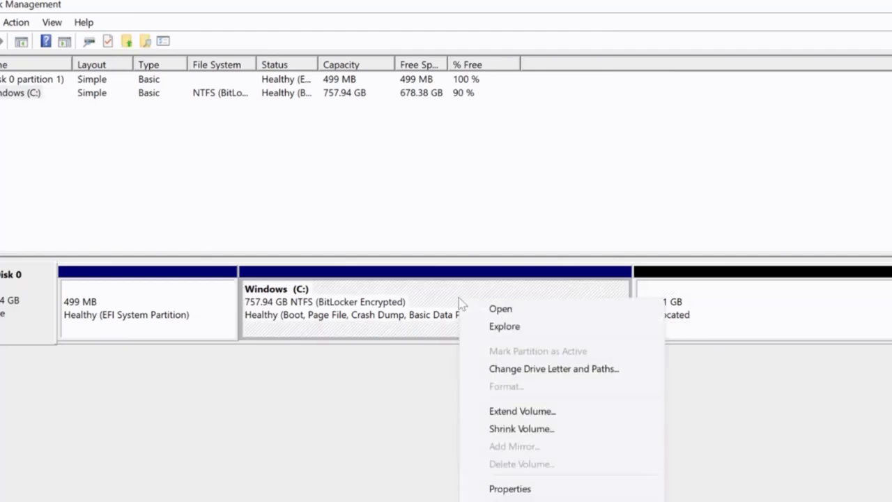
click(504, 427)
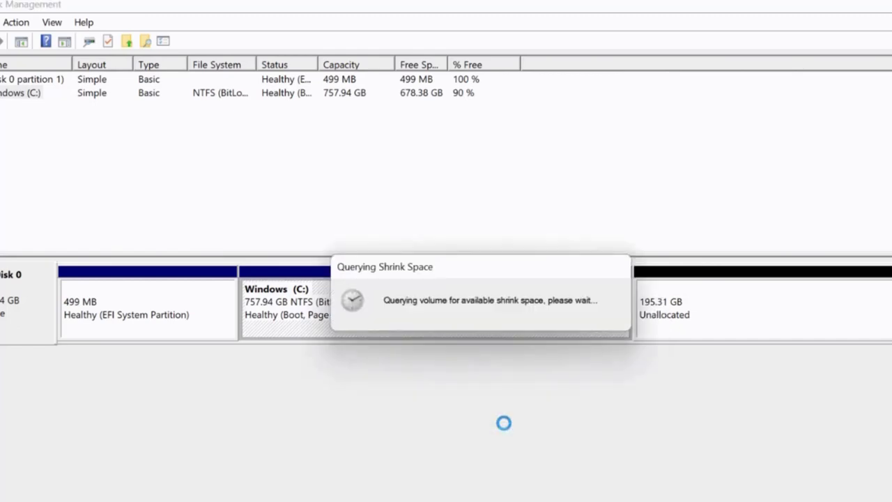
click(484, 254)
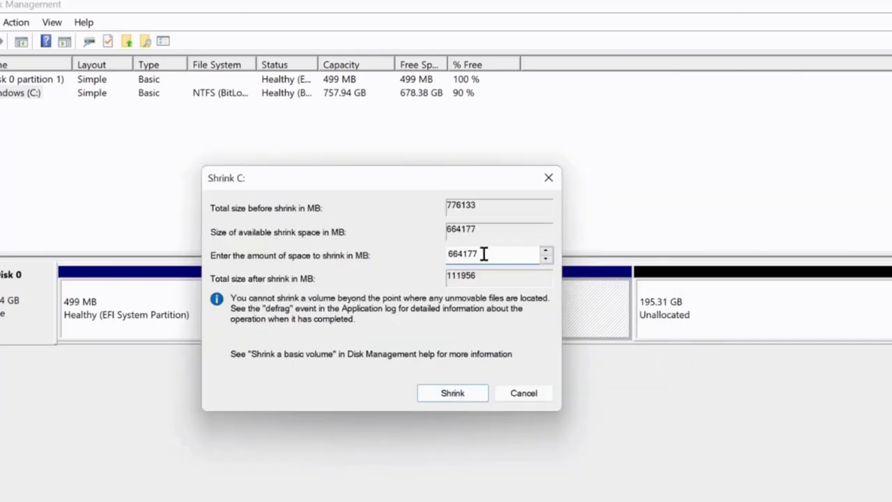
drag(483, 253, 414, 250)
text(50000)
click(456, 392)
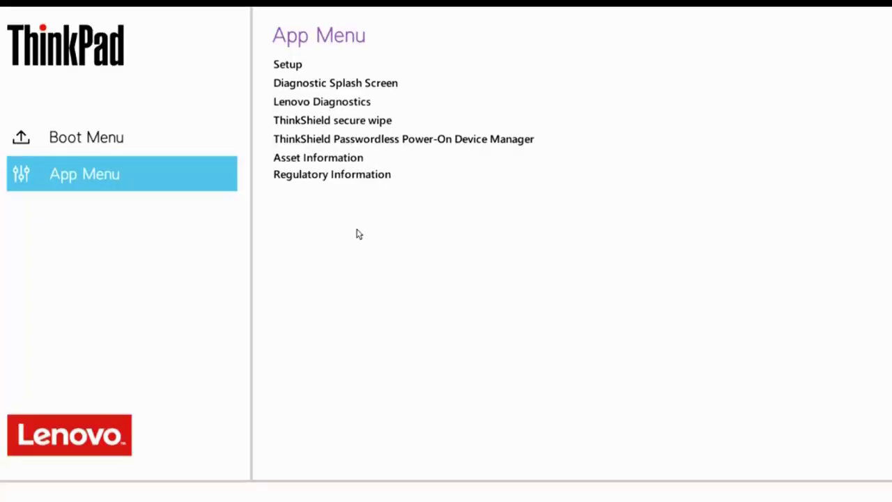
Step: Set Secure Boot to Off under Security in ThinkPad Setup, then save and exit
click(287, 65)
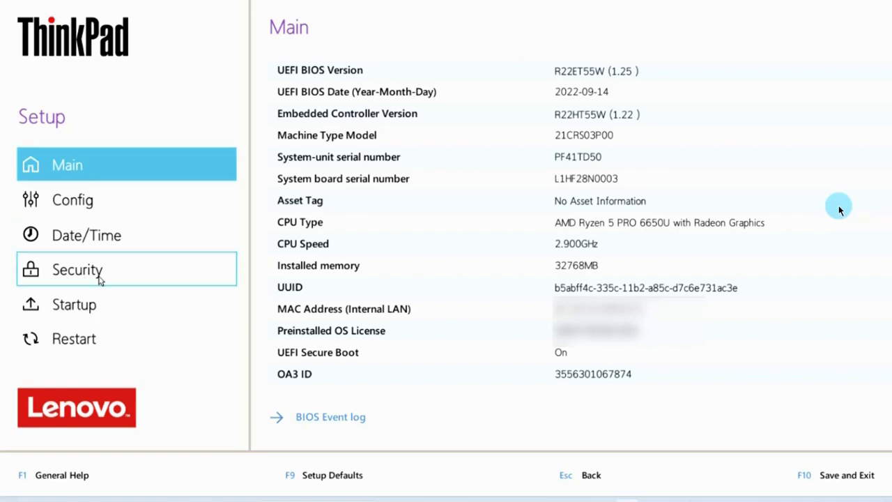
click(99, 279)
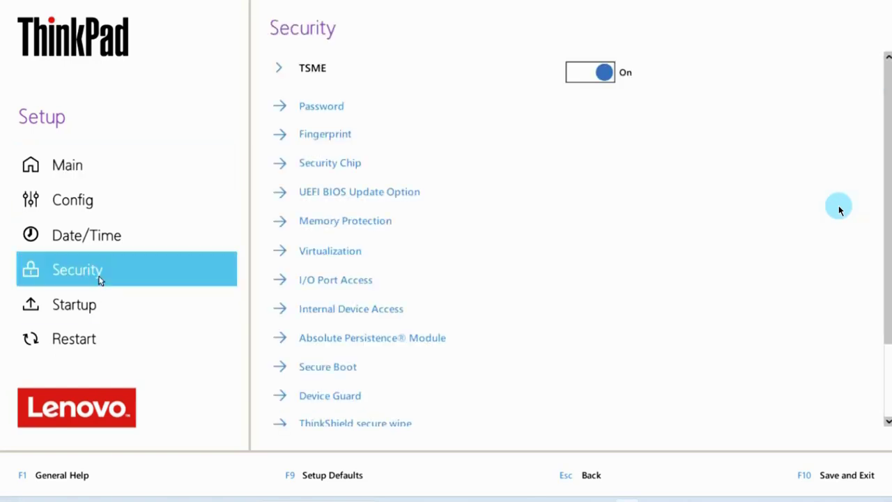
click(329, 370)
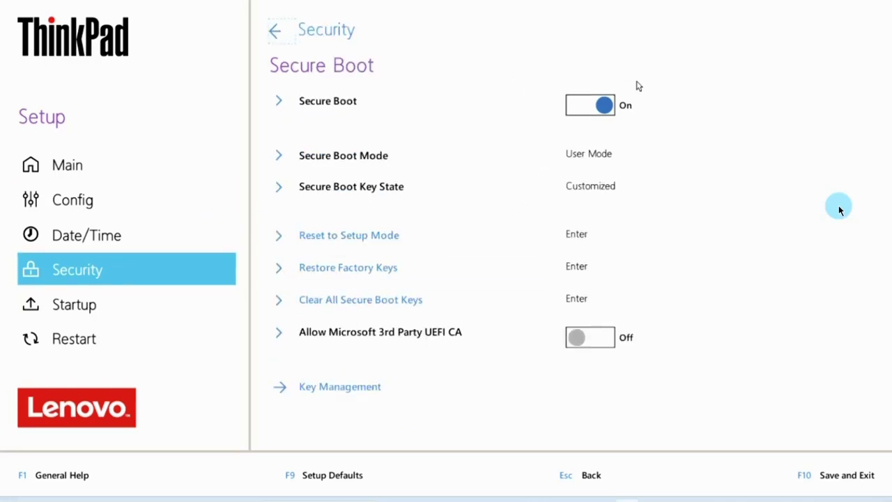
click(578, 105)
click(840, 480)
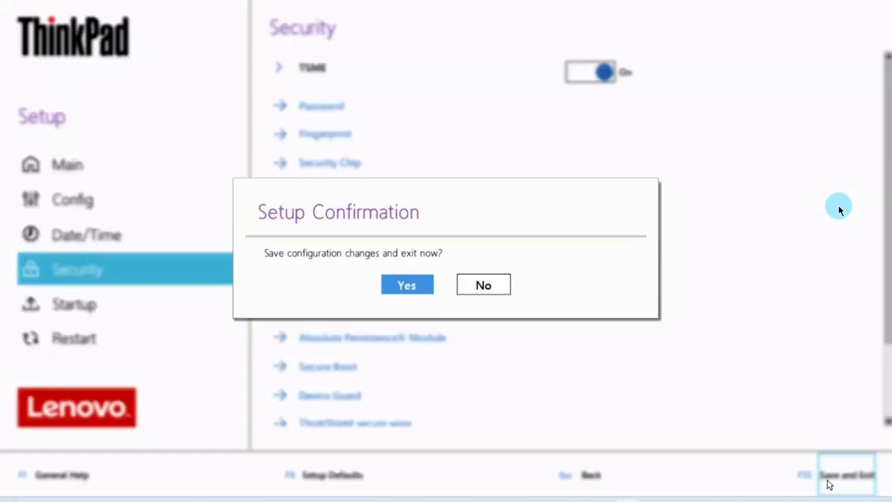
click(397, 282)
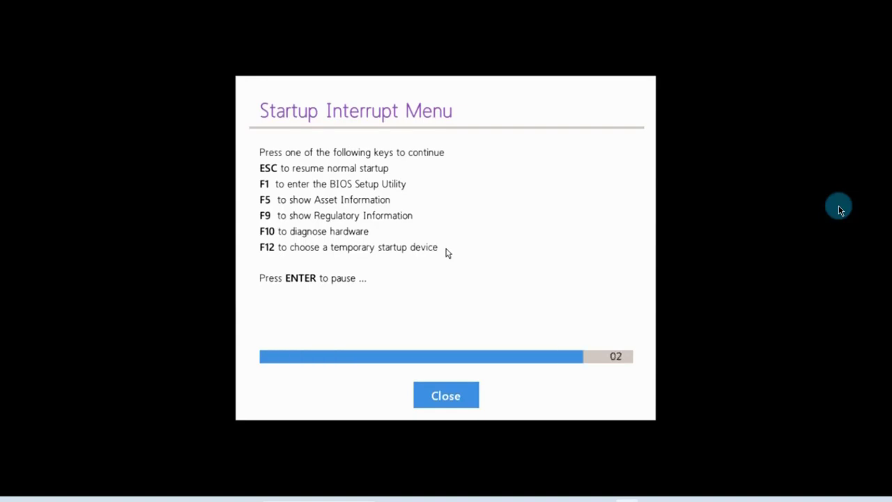
Step: Boot from USB HDD: USB DISK 2.0 using the F12 Boot Menu
key(F12)
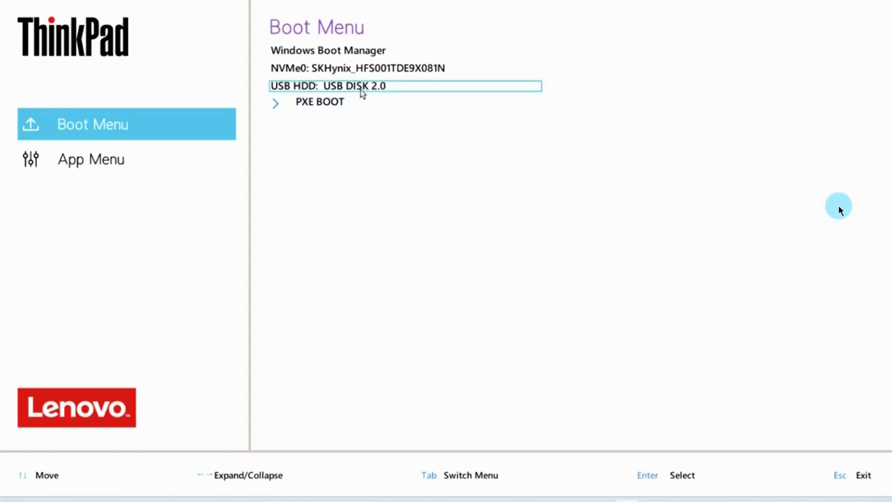
click(360, 89)
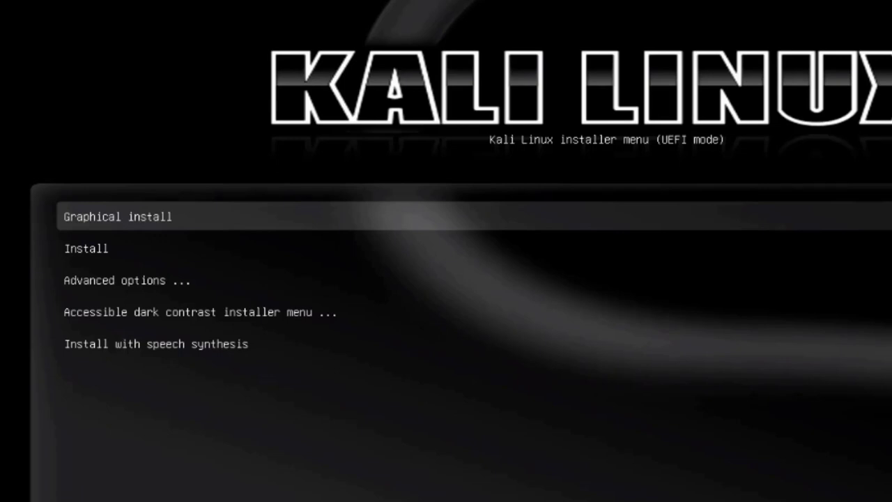
Step: Start the text-mode Install with English language, United States location and American English keymap
key(Down)
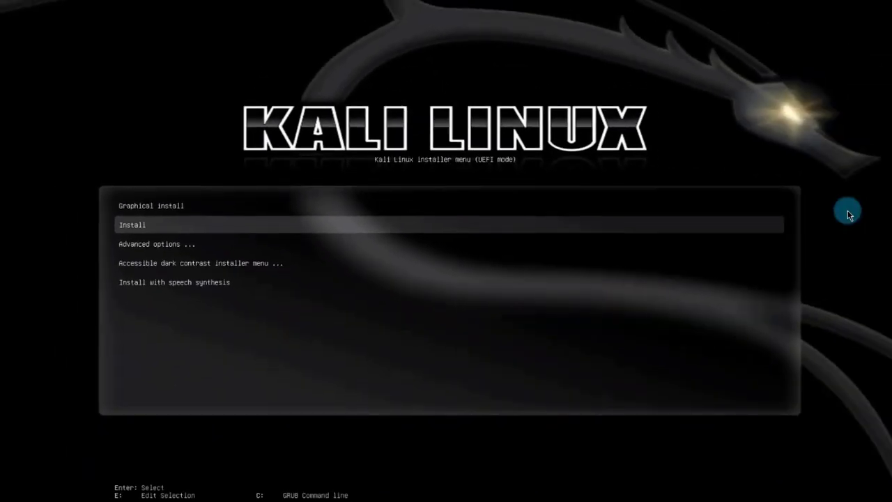
key(Return)
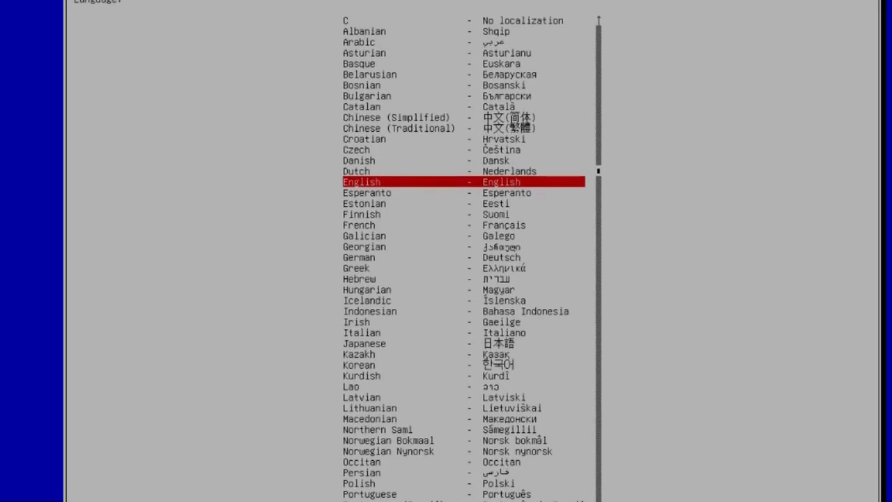
key(Return)
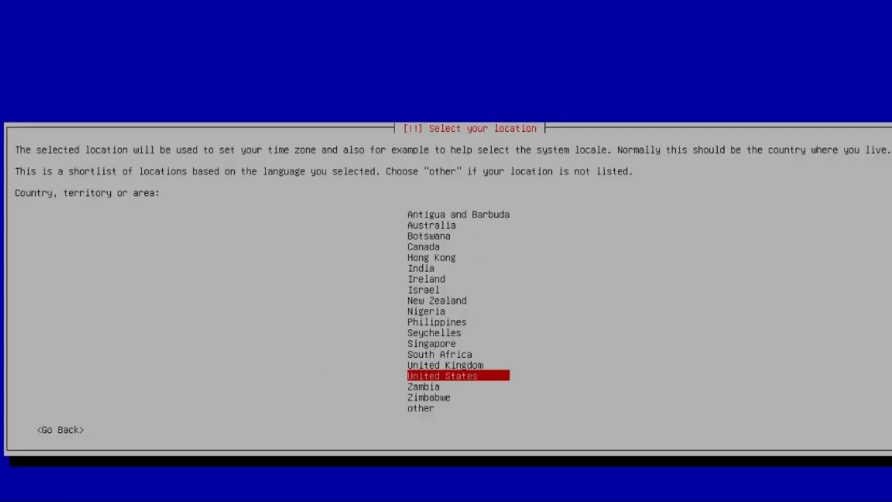
key(Return)
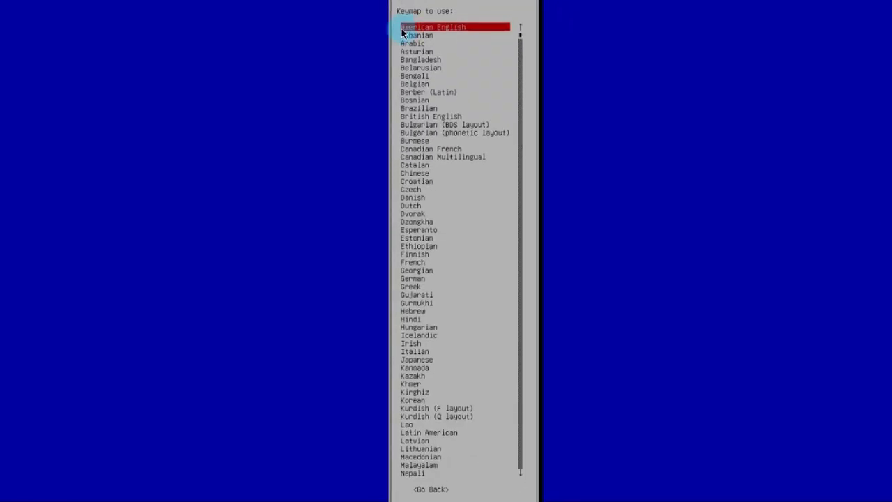
key(Return)
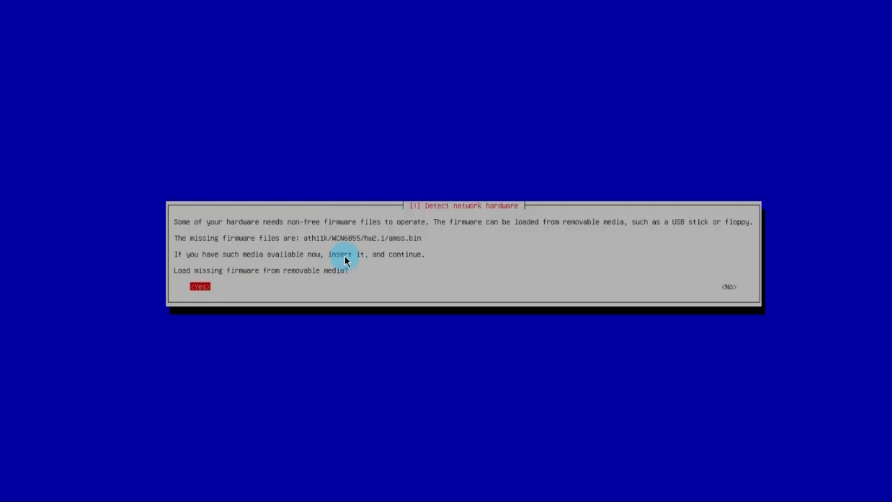
Step: Decline loading missing firmware, keep hostname 'kali', and leave the domain name blank
key(Right)
key(Return)
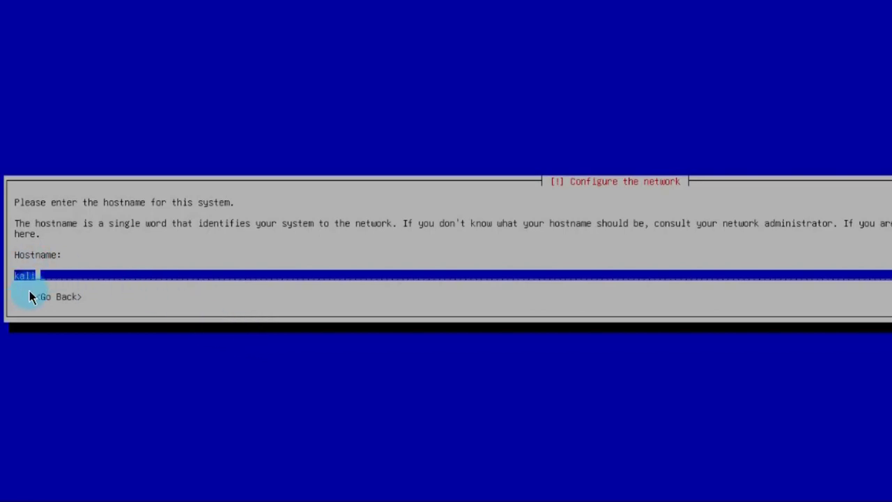
key(Tab)
key(Return)
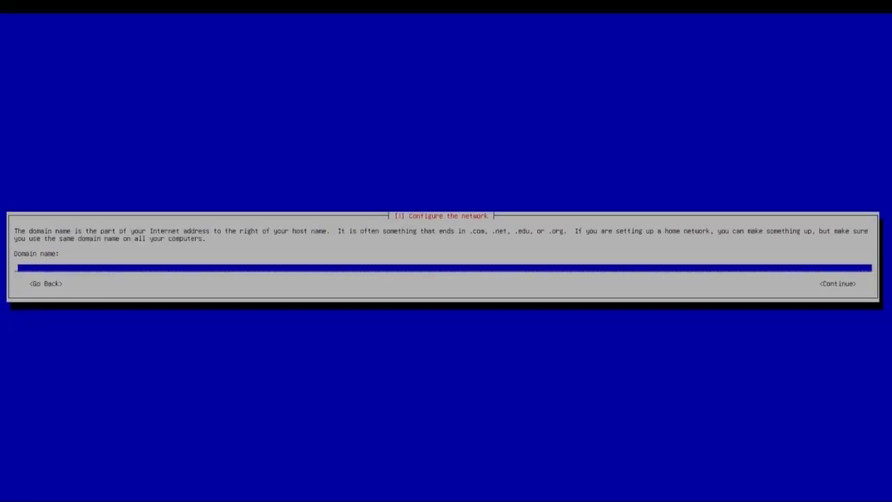
key(Tab)
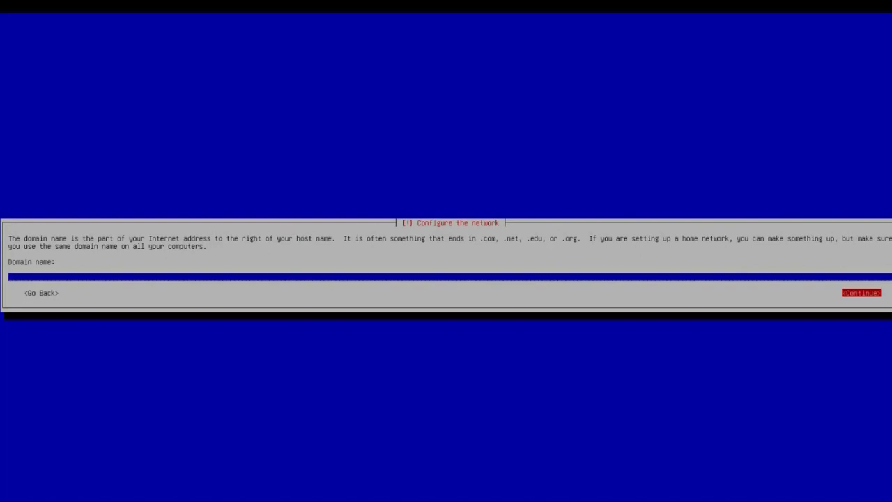
key(Return)
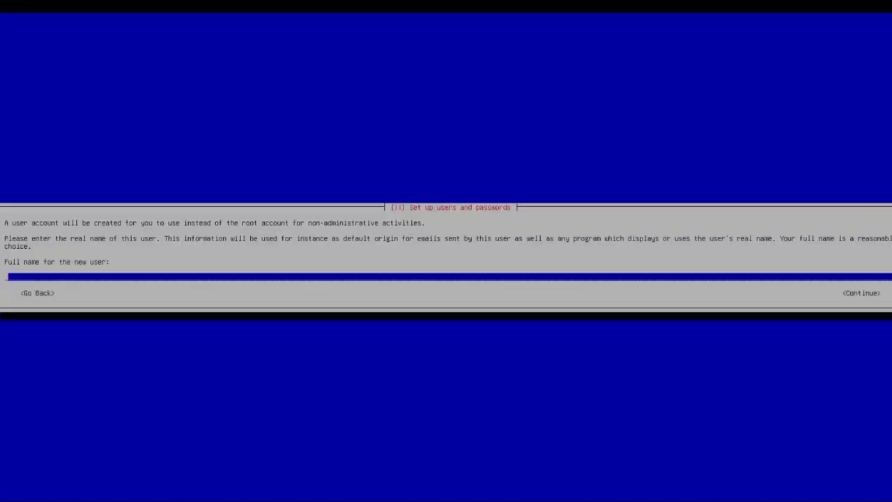
Step: Create the user kali (full name and username kali), then enter and confirm its password
text(kali)
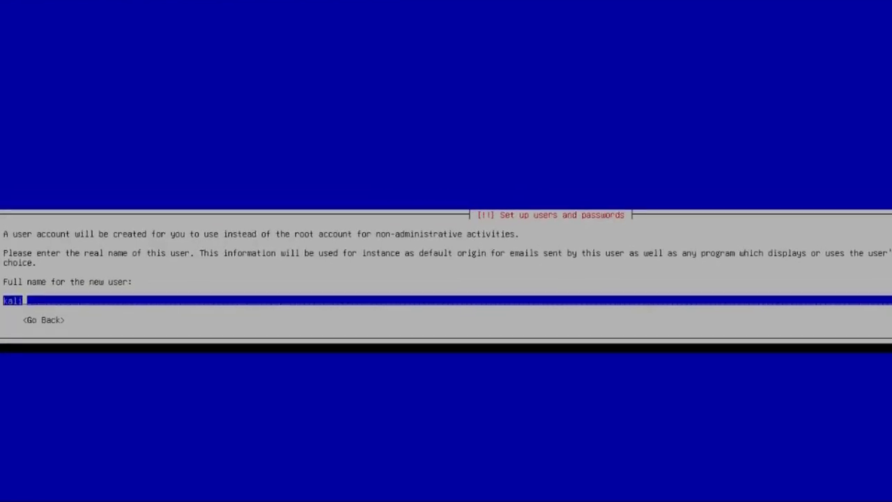
key(Tab)
key(Return)
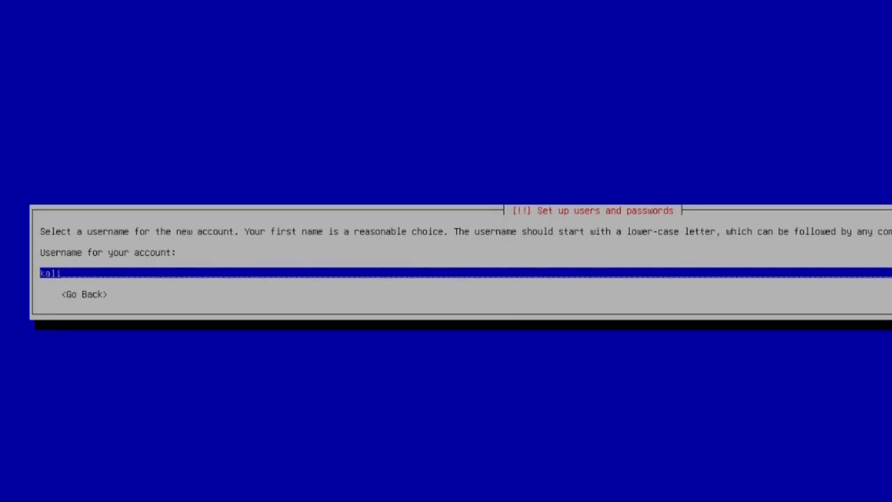
key(Return)
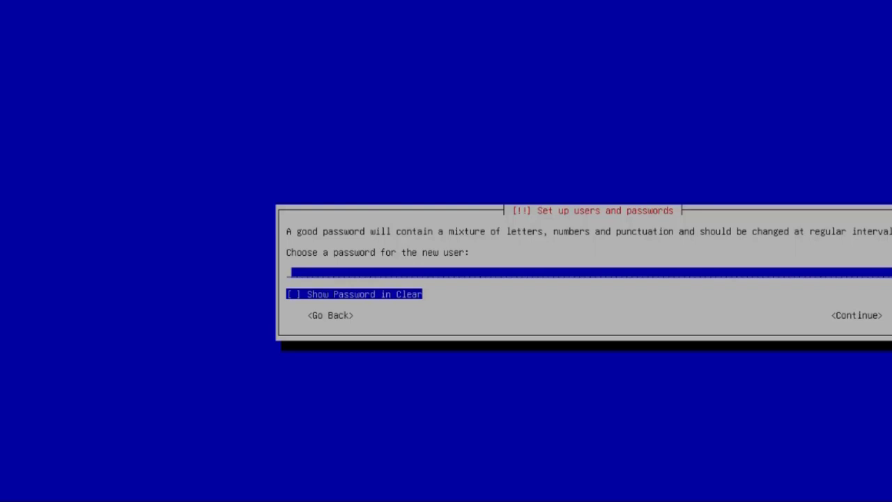
text(kali)
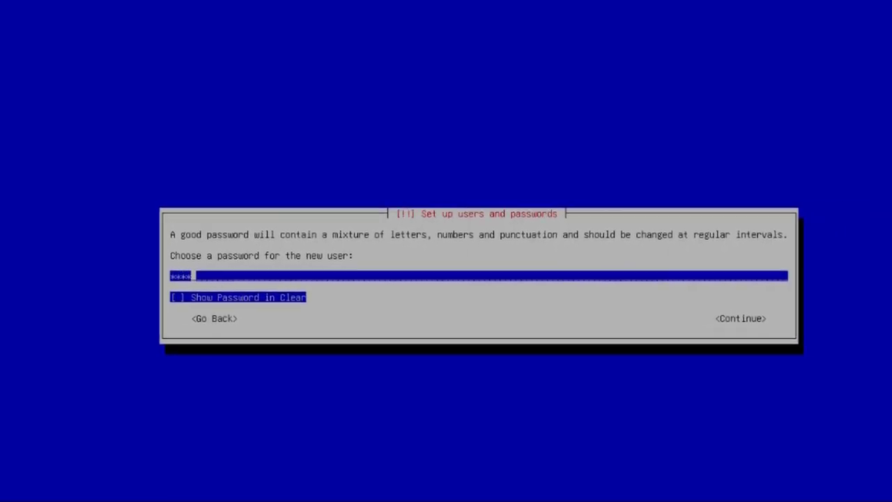
key(Return)
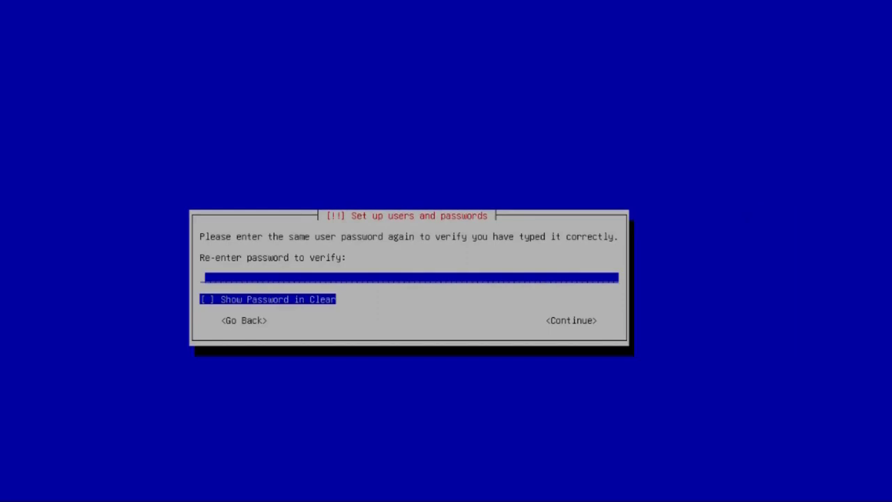
text(kali)
key(Return)
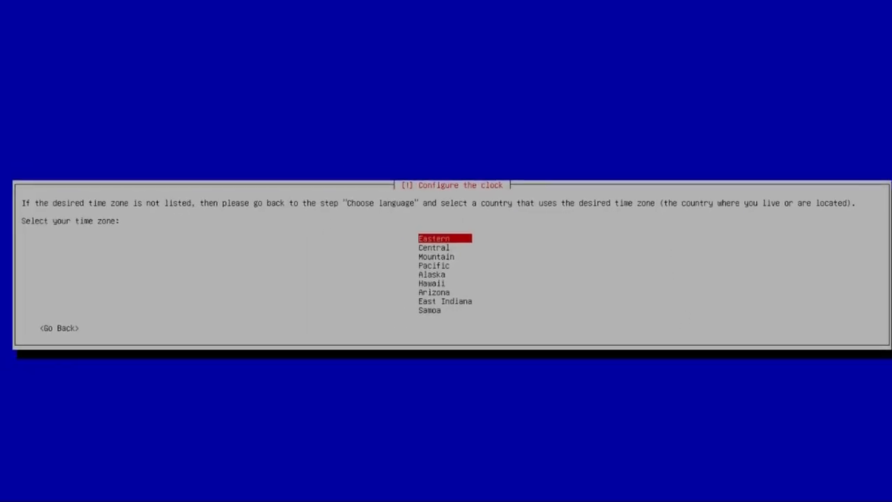
Step: Accept the Eastern time zone and partition the largest free space with all files in one partition
key(Return)
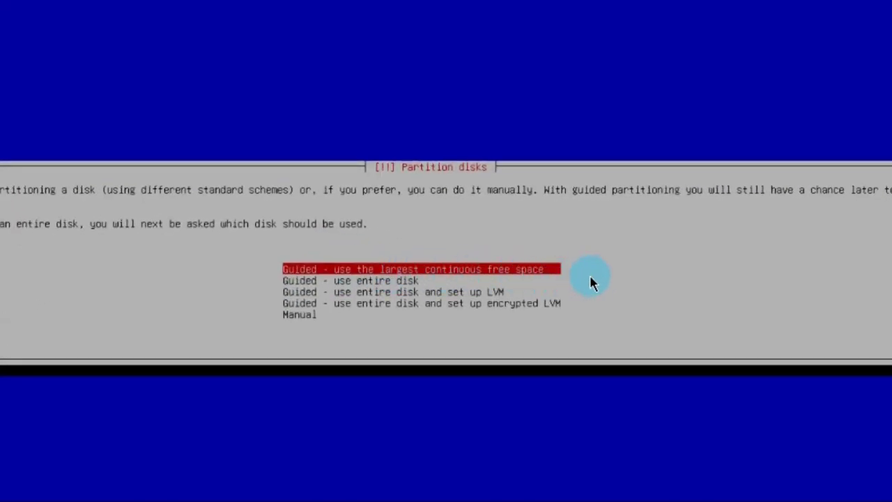
key(Return)
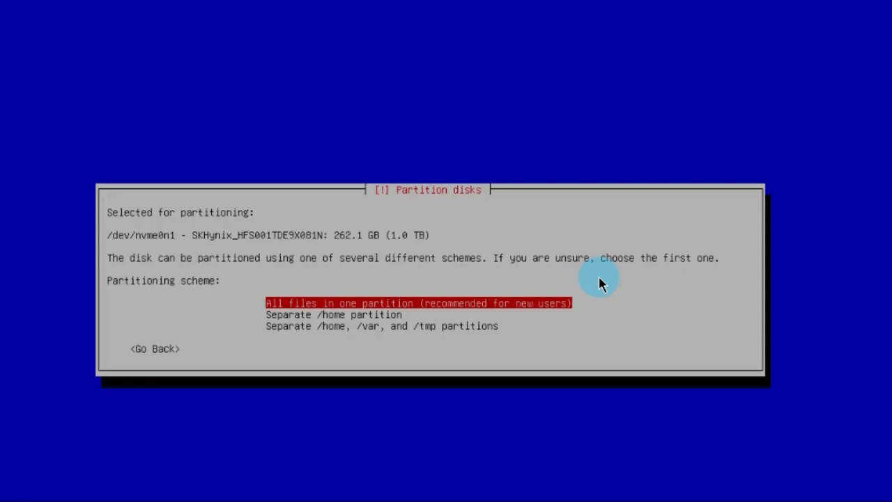
key(Return)
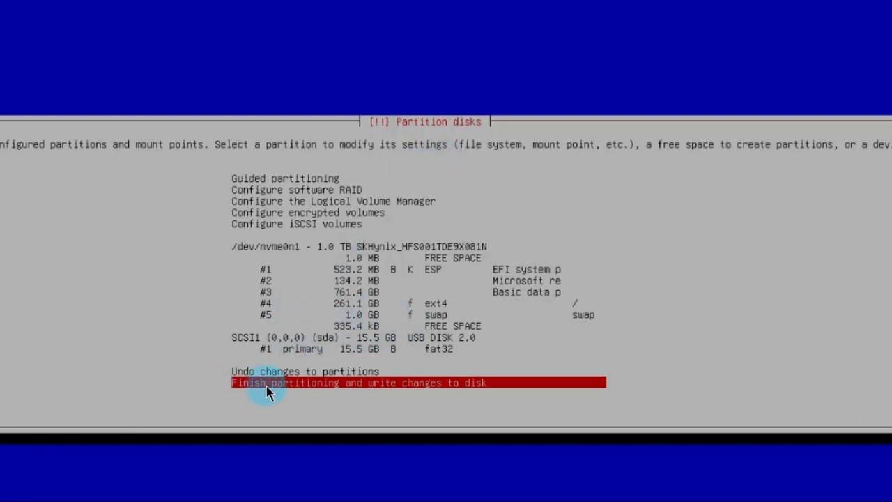
Step: Finish partitioning and write the ext4 and swap partitions to /dev/nvme0n1
click(599, 382)
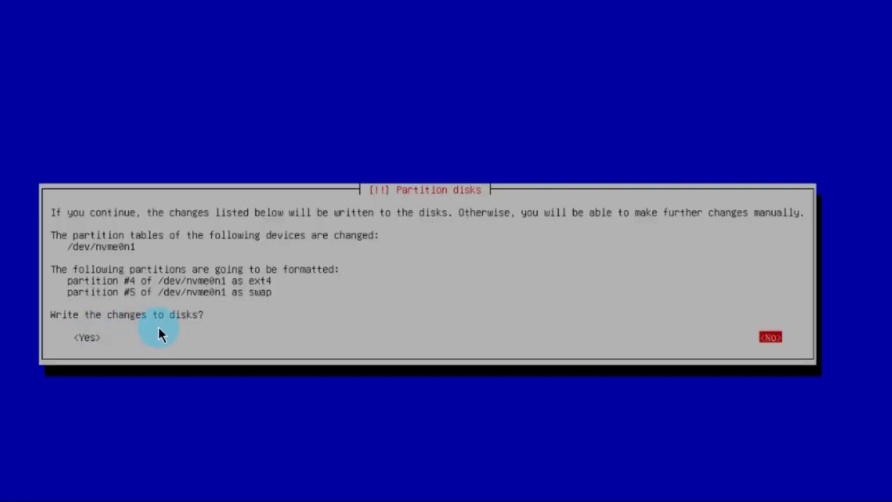
key(Left)
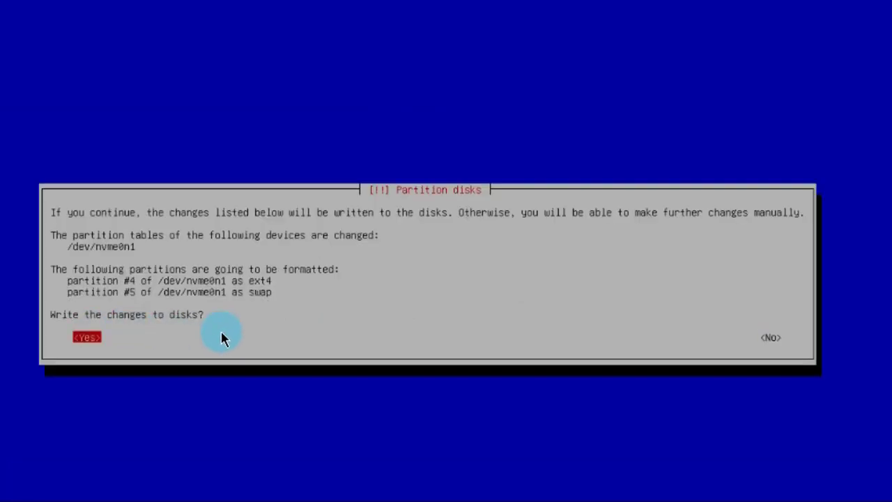
key(Return)
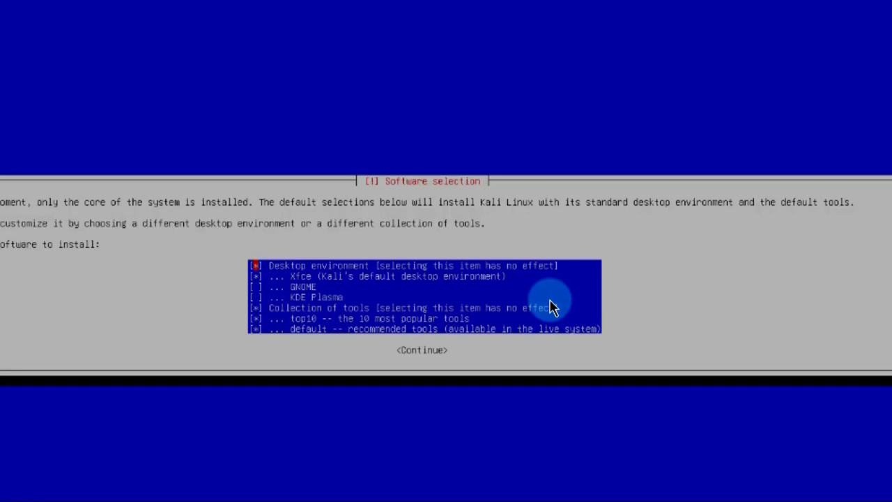
Step: Untick the top10 and default tool collections, keeping Xfce, and continue the installation
key(Down)
key(Down)
key(Down)
key(Down)
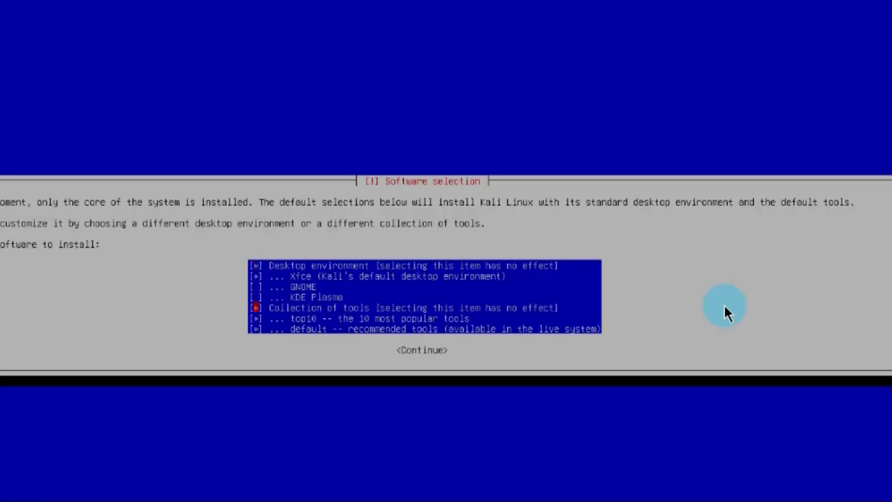
key(Down)
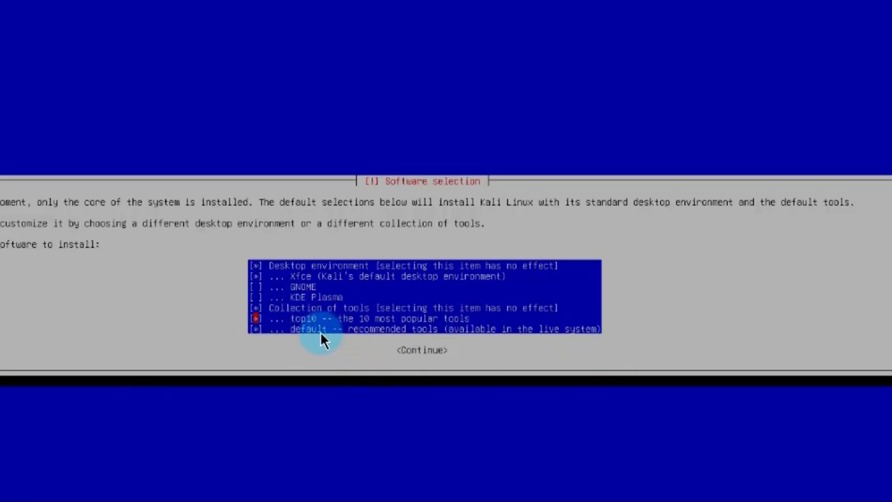
key(space)
key(Down)
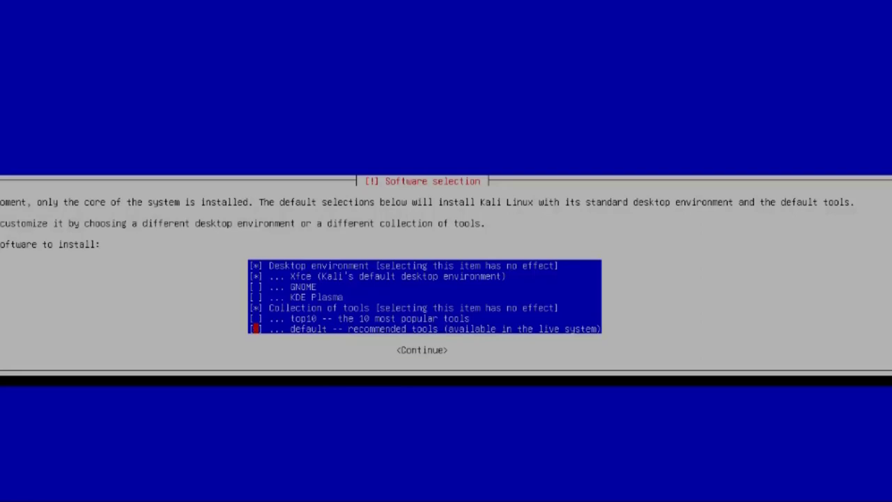
key(Tab)
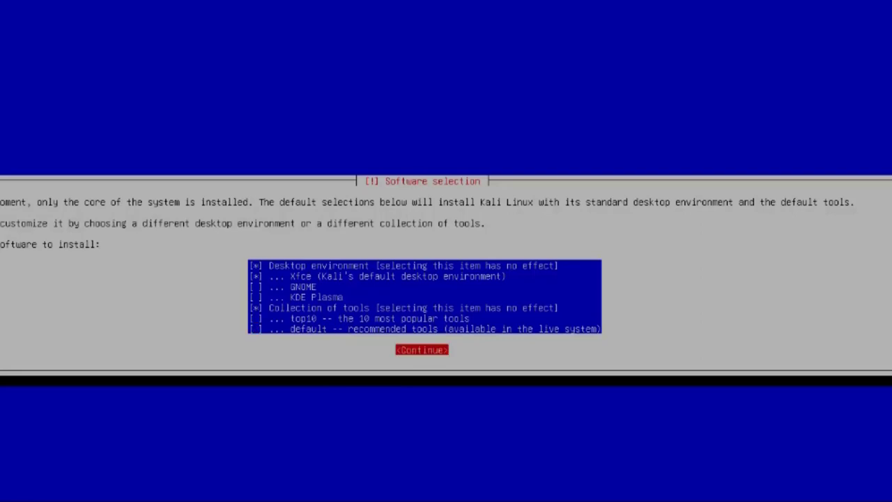
key(Return)
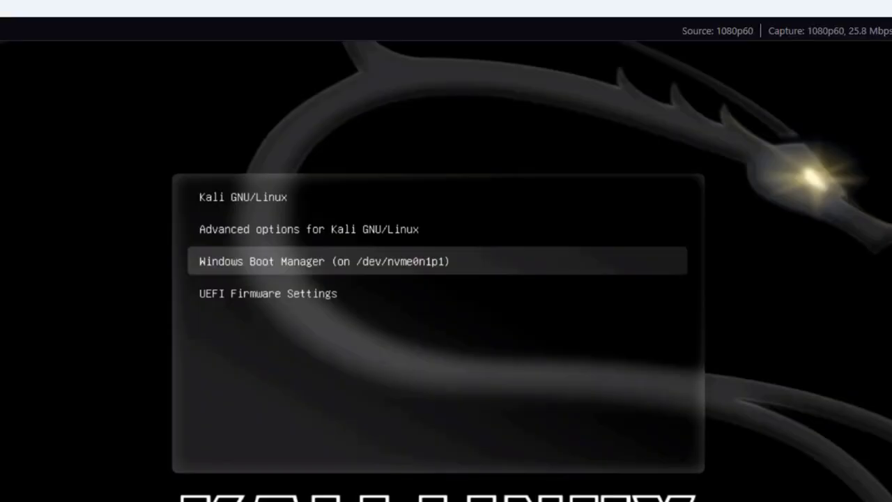
Step: Boot the Kali GNU/Linux entry from the GRUB menu
key(Up)
key(Up)
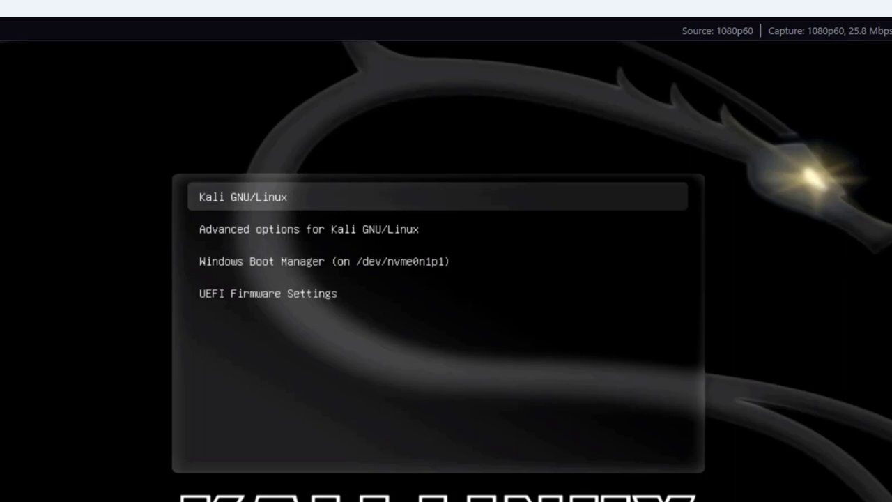
key(Down)
key(Down)
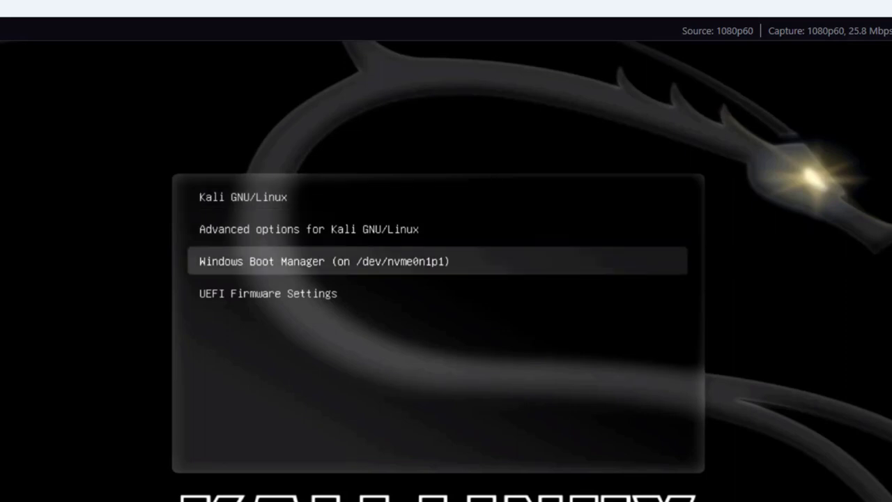
key(Up)
key(Up)
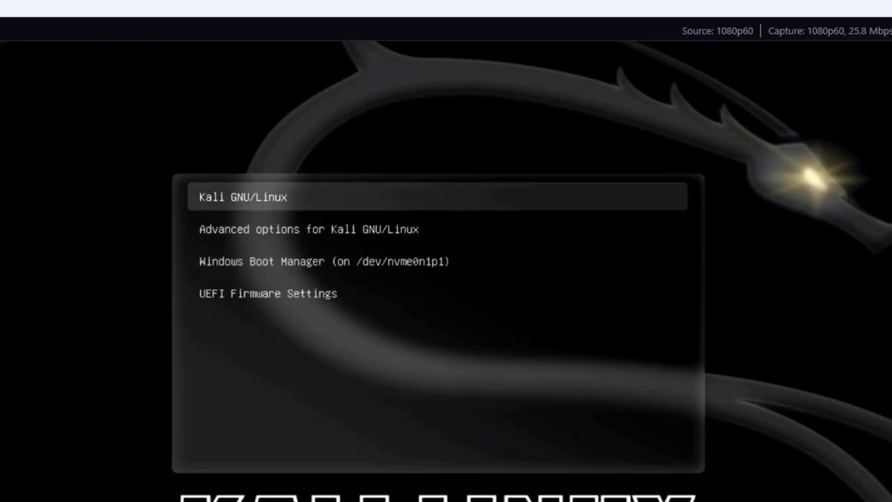
key(Return)
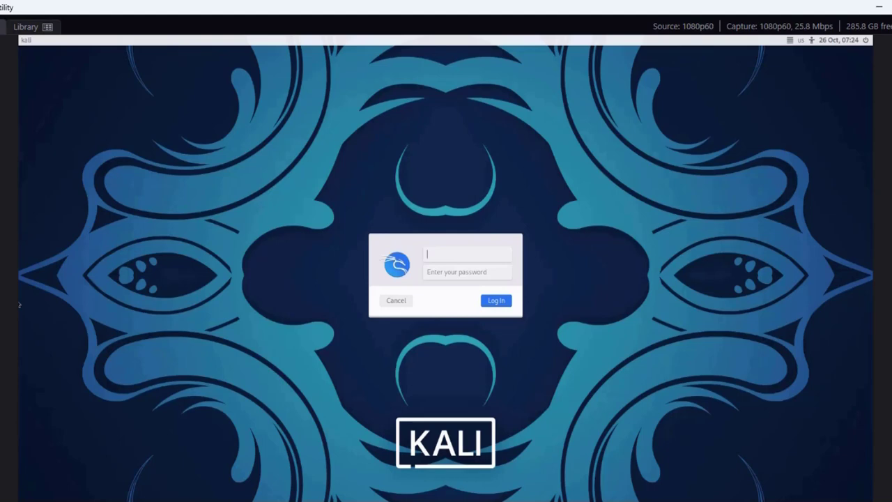
Step: Log in to the Kali desktop as user kali with the account password
text(kali)
key(Return)
text(kali)
key(Return)
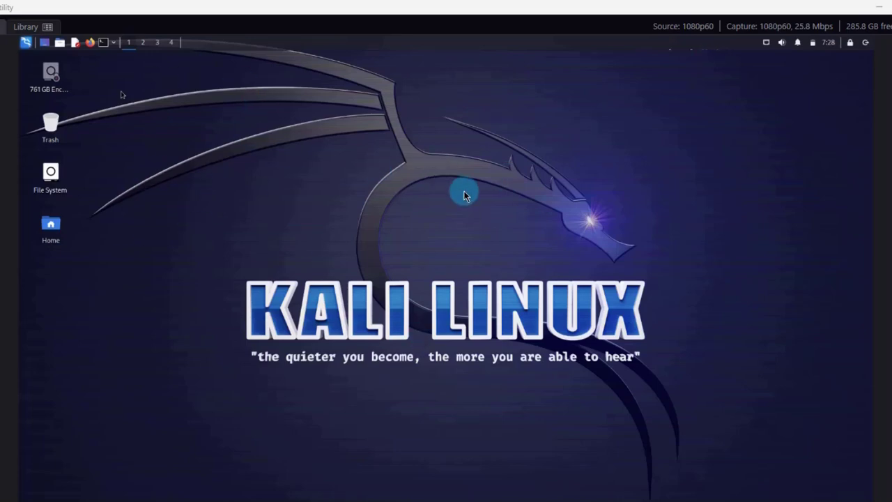
Step: Browse the application menu categories, then open a terminal with Ctrl+Alt+T
click(26, 42)
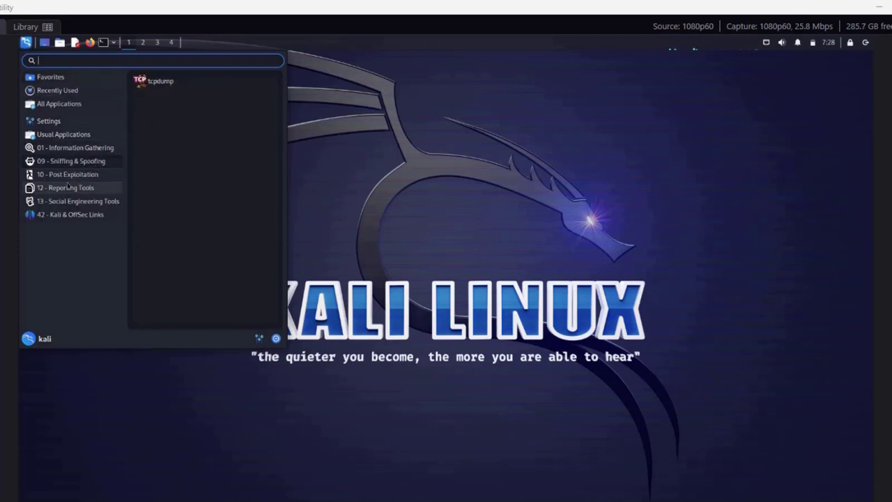
key(Escape)
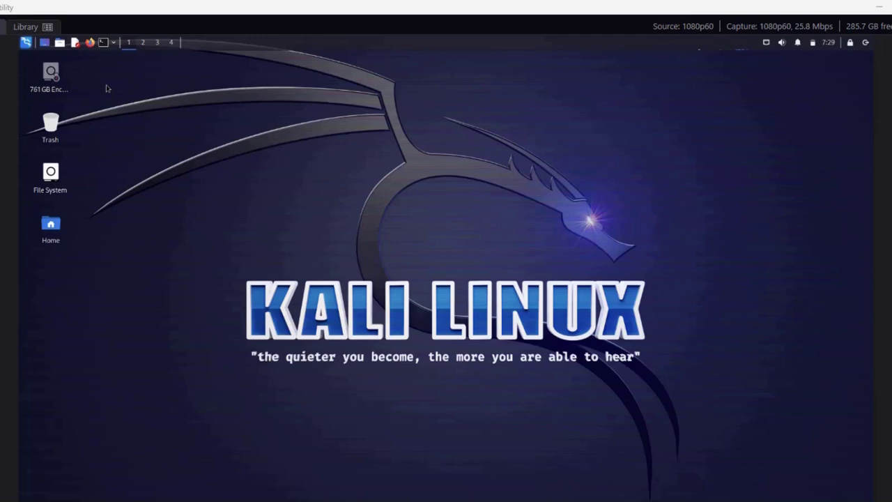
click(27, 42)
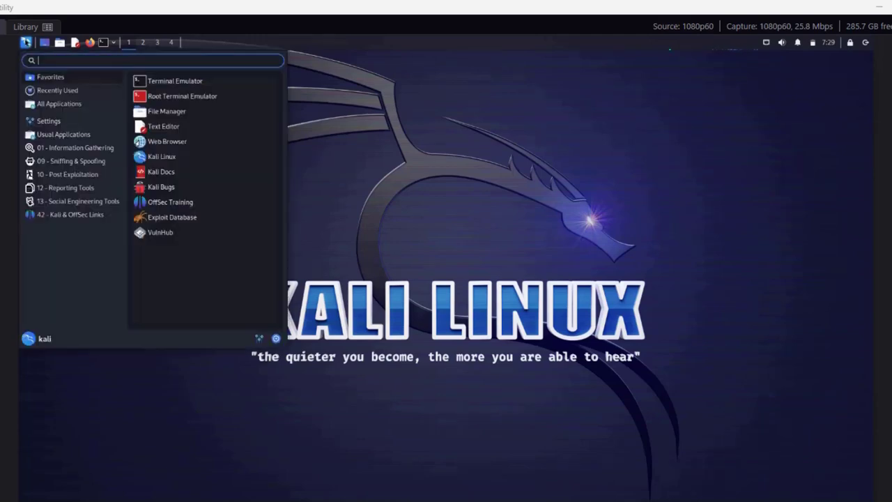
mouse_move(77, 201)
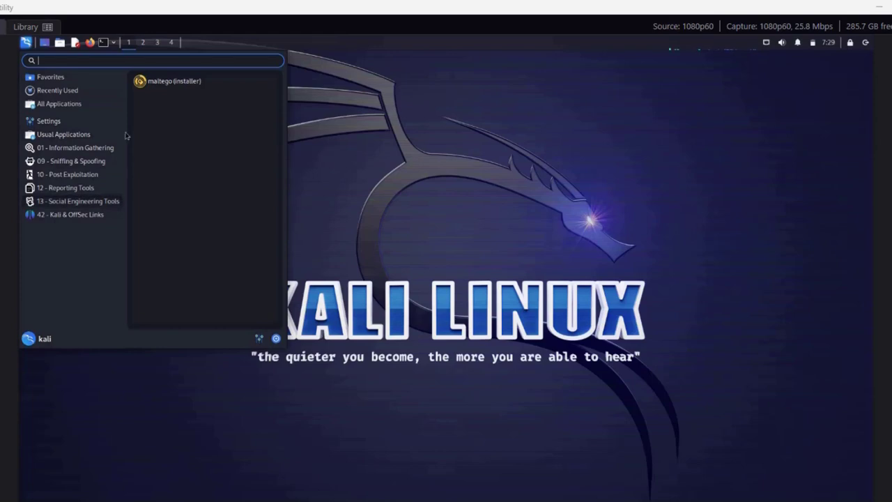
mouse_move(75, 105)
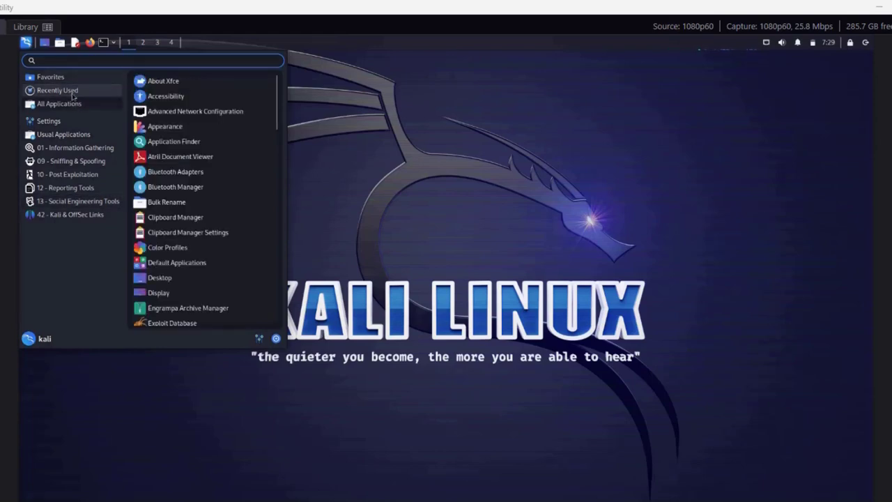
mouse_move(65, 124)
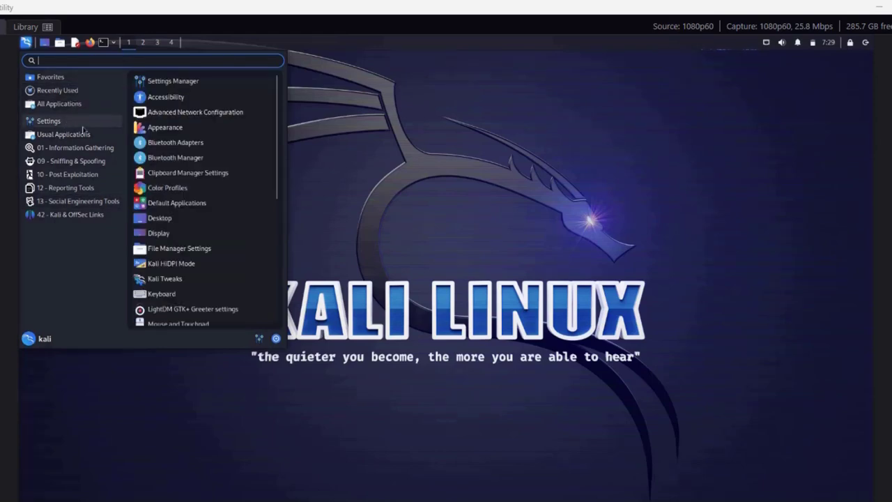
key(ctrl+alt+t)
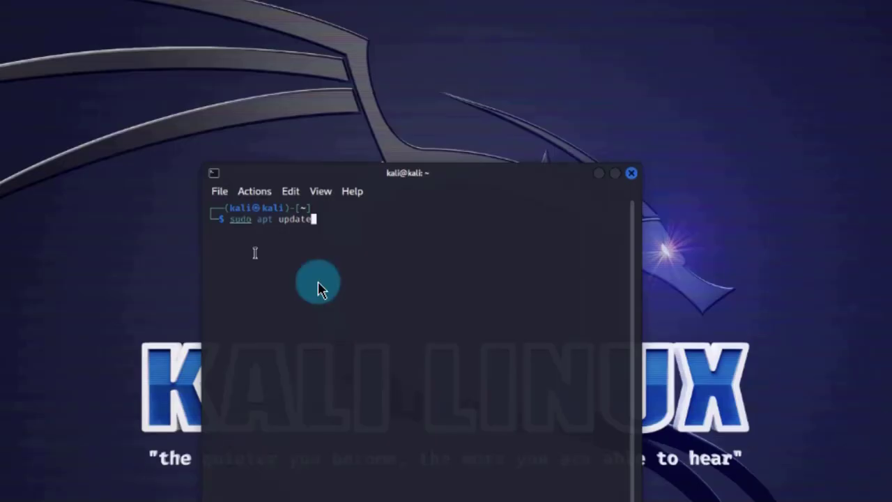
Step: Run sudo apt update and supply the account password when prompted
key(Return)
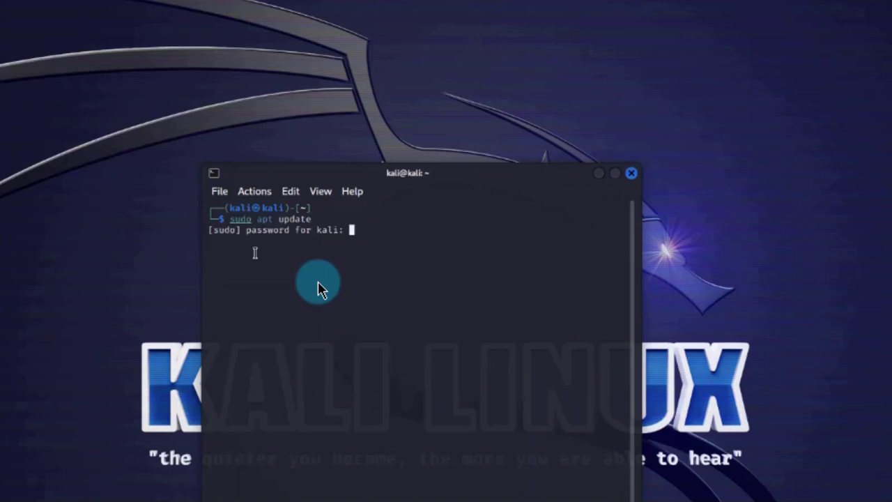
key(Return)
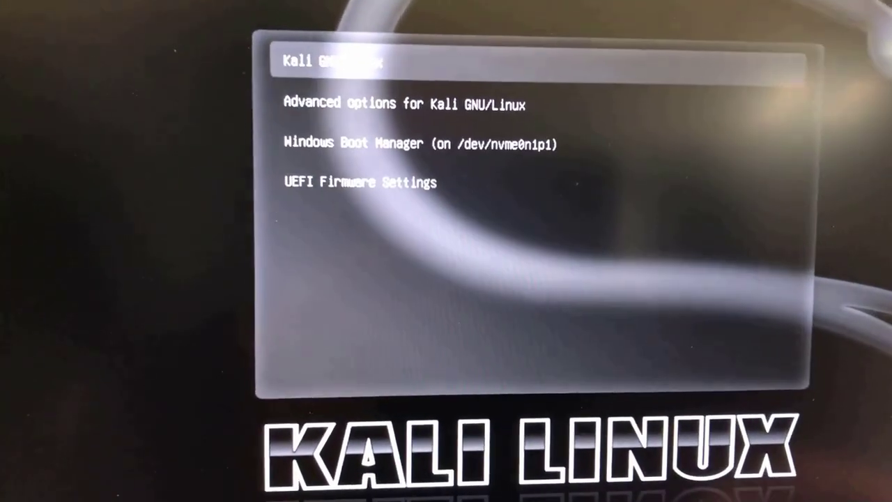
Step: Boot 'Windows Boot Manager (on /dev/nvme0n1p1)' from the GRUB menu
key(Down)
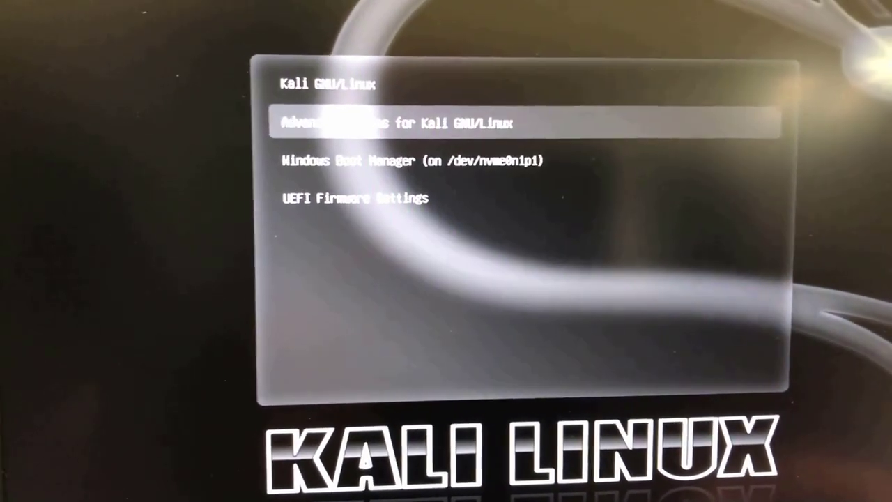
key(Down)
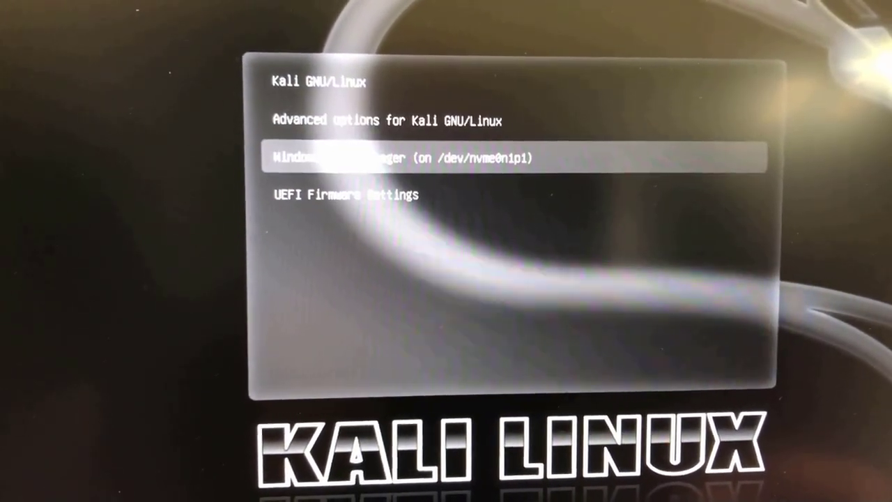
key(Up)
key(Up)
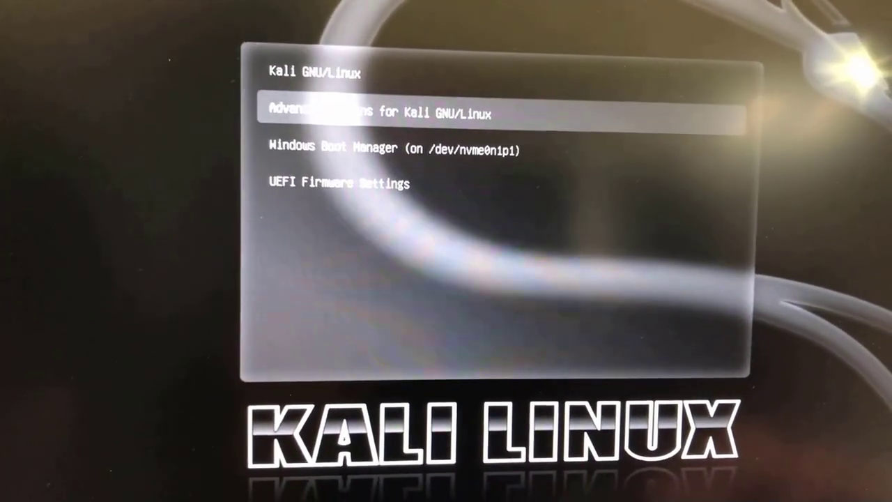
key(Down)
key(Down)
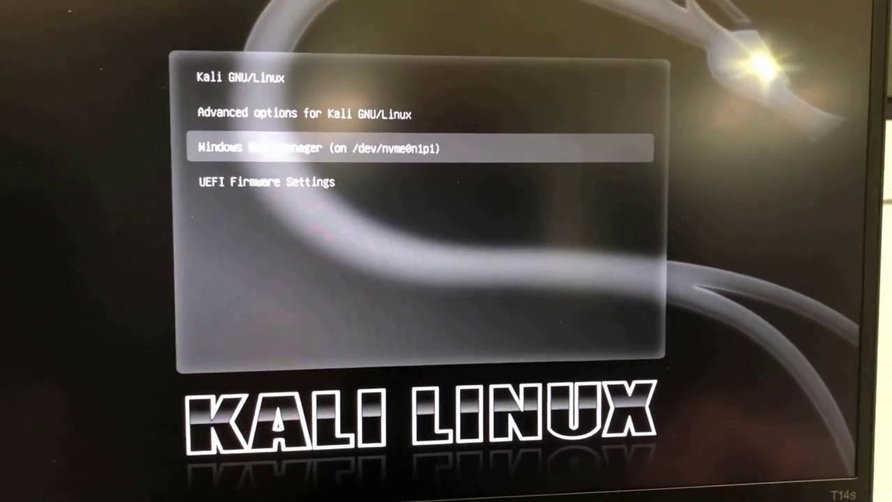
key(Return)
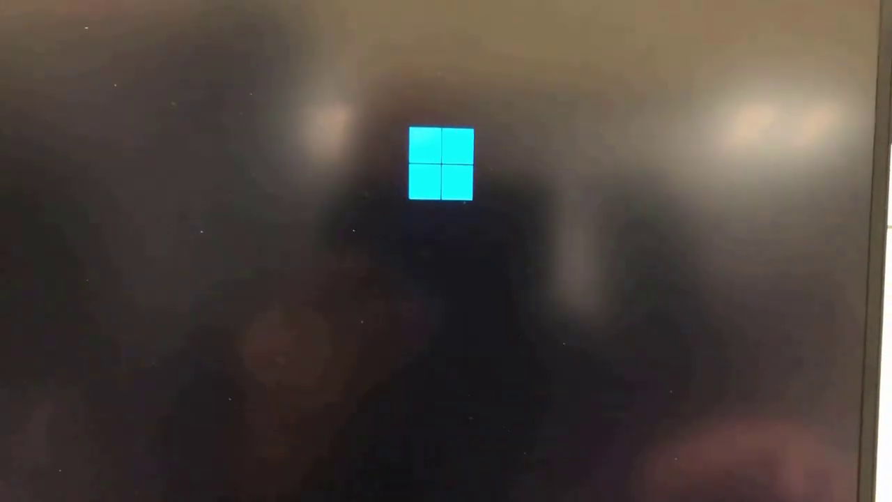